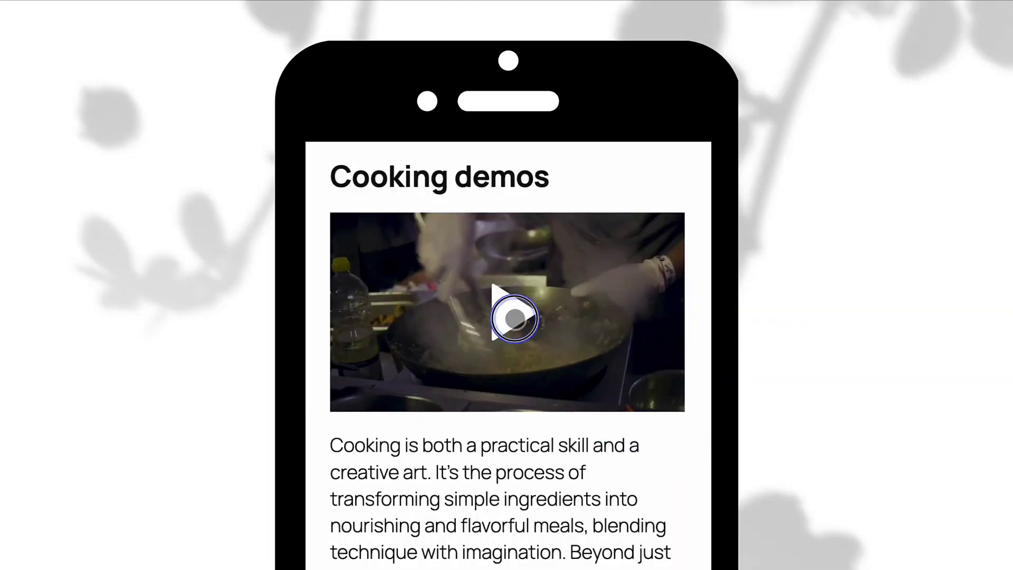
# Start playing the Cooking demos video preview on the phone mockup
pyautogui.click(515, 319)
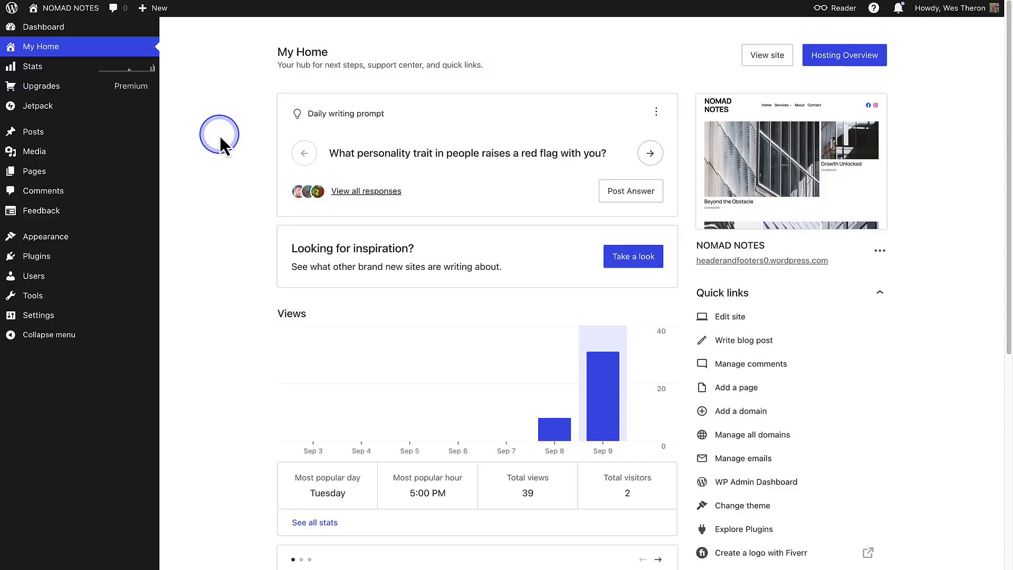
# Open the Gallery page from the site's Pages list in the editor
pyautogui.click(79, 171)
pyautogui.click(143, 228)
pyautogui.click(245, 284)
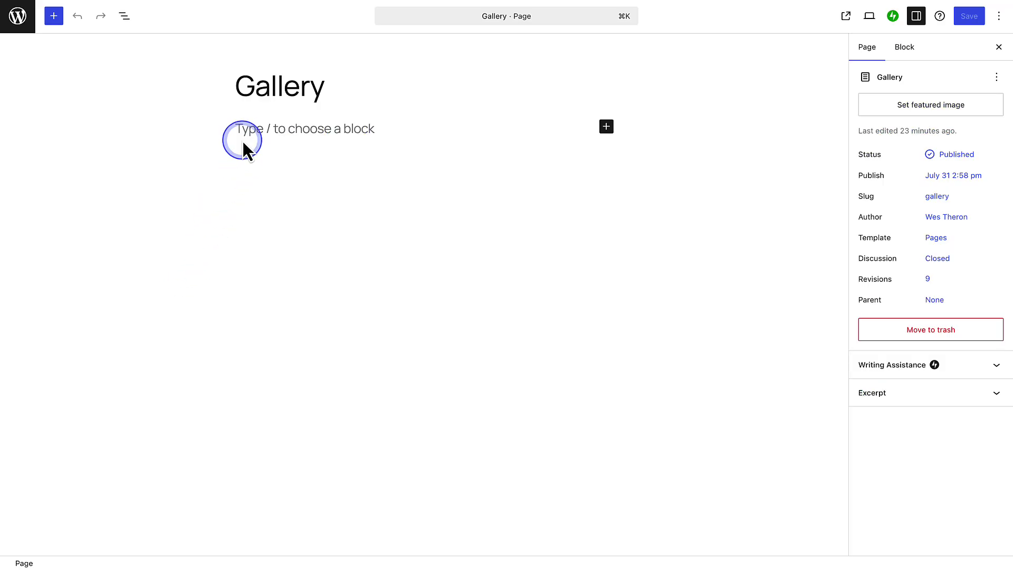
# Search the block inserter for 'Videopress' and insert a VideoPress block into the page
pyautogui.click(243, 141)
pyautogui.click(54, 17)
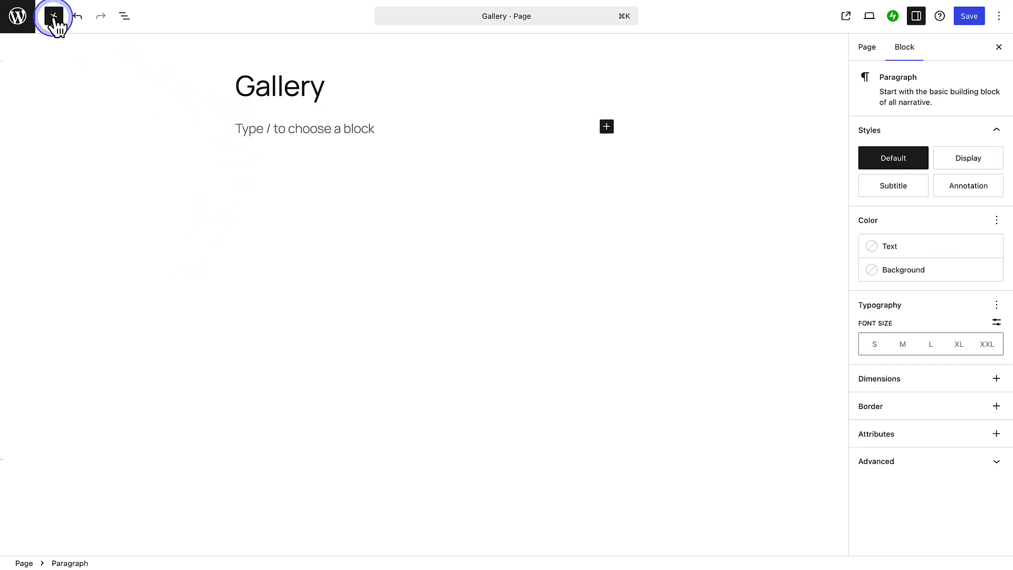
pyautogui.click(45, 74)
pyautogui.write('Videopress')
pyautogui.click(63, 53)
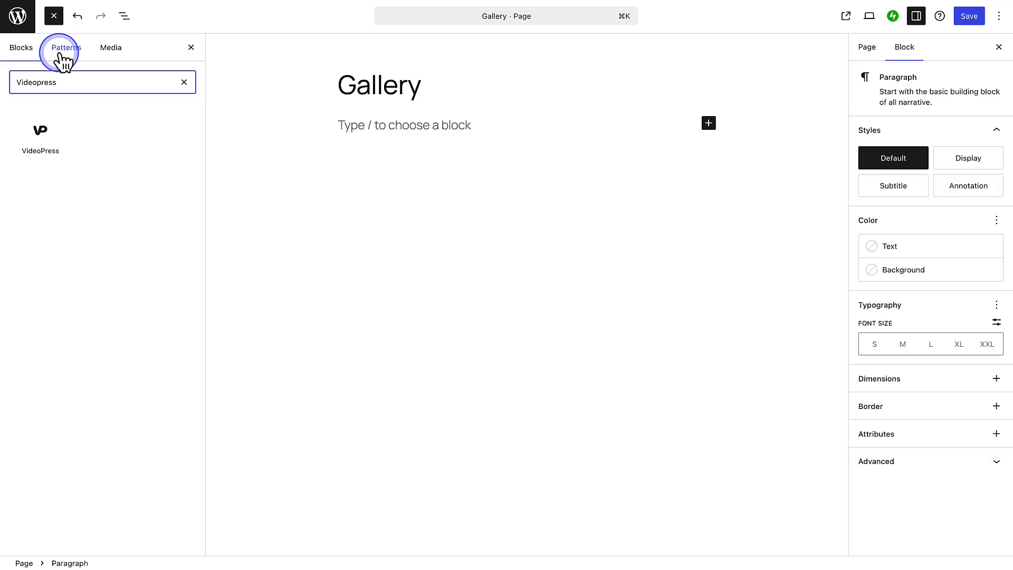
pyautogui.click(40, 136)
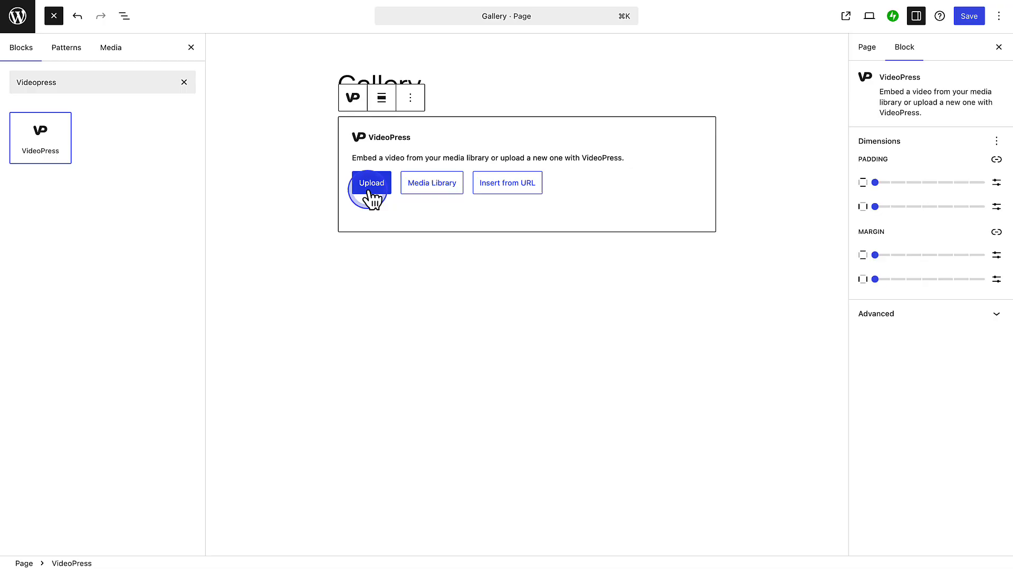
# Insert baby-elephants.mp4 from the Media Library into the VideoPress block
pyautogui.click(430, 188)
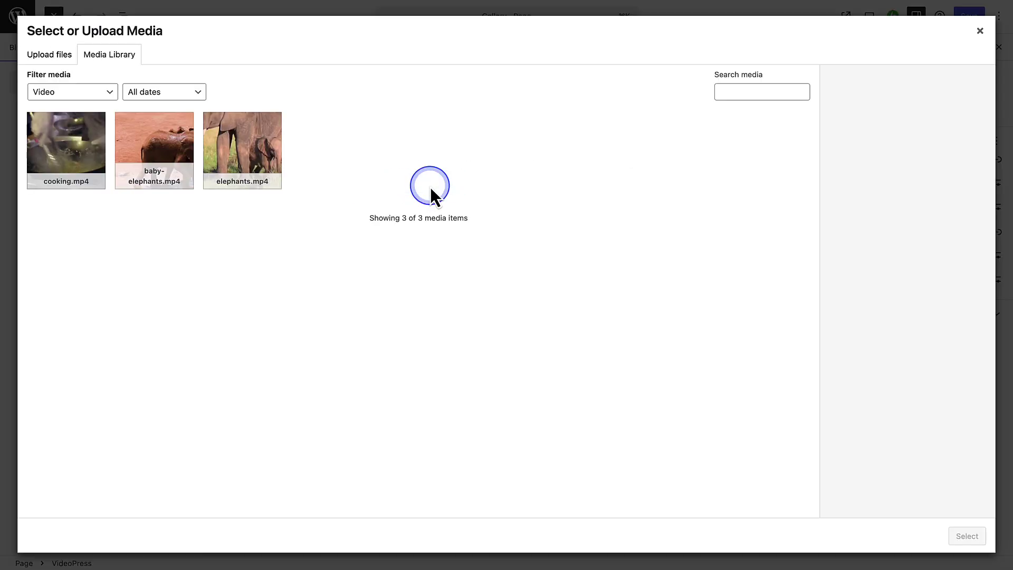
pyautogui.click(193, 161)
pyautogui.click(960, 535)
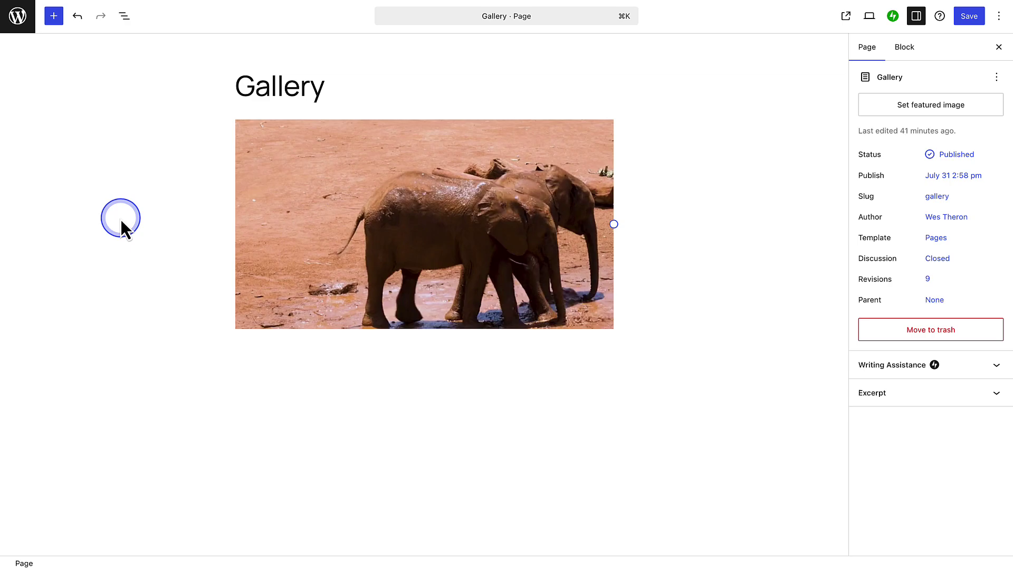
# Set the Baby elephants video block to Wide width and trim its right edge slightly
pyautogui.click(278, 191)
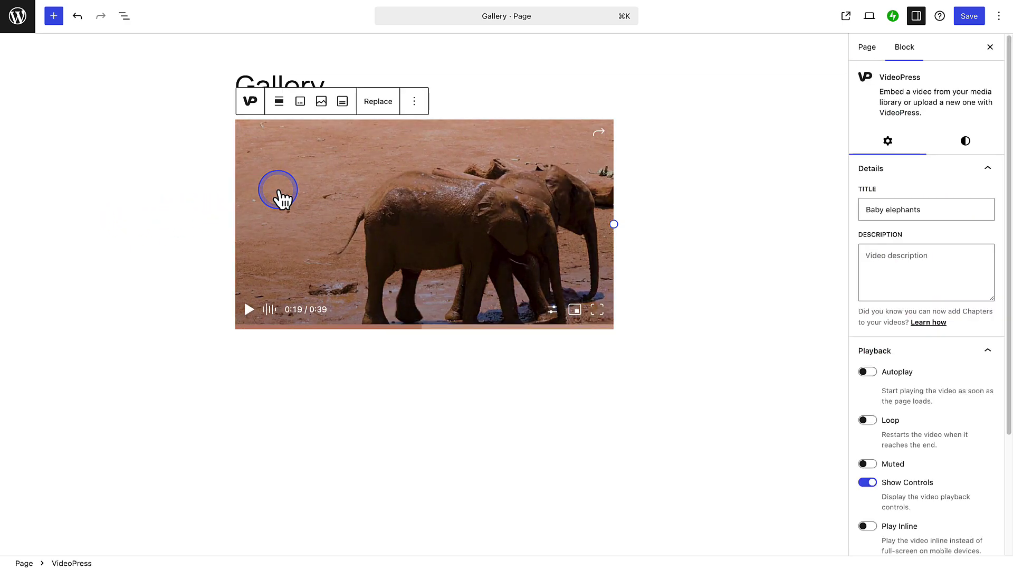
pyautogui.click(279, 102)
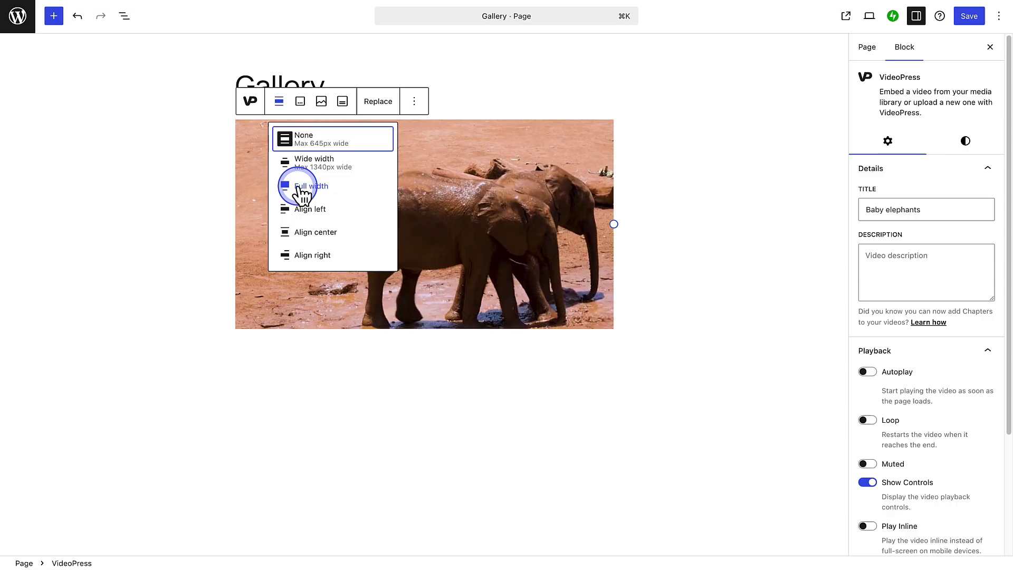
pyautogui.click(301, 165)
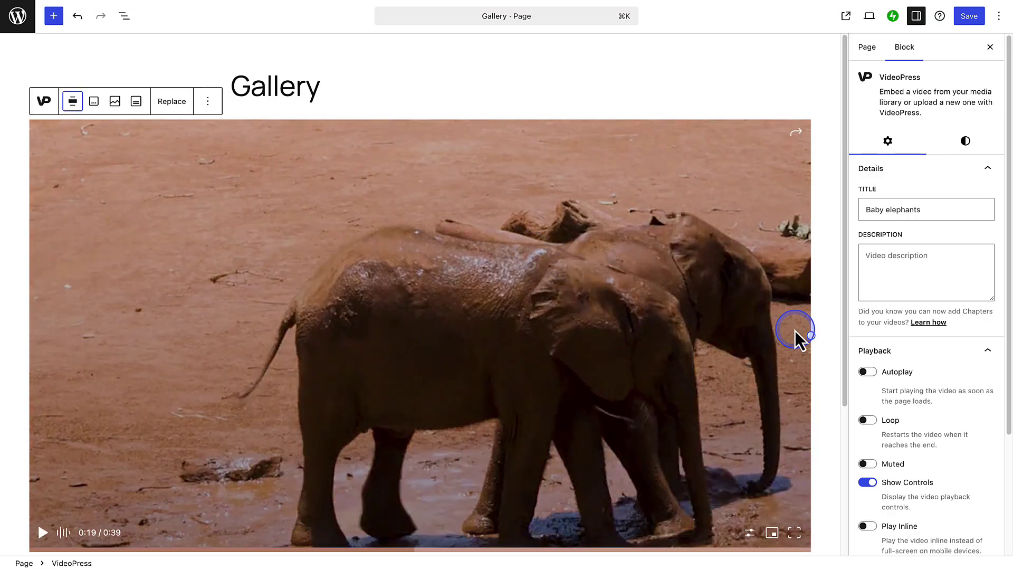
pyautogui.moveTo(807, 334); pyautogui.dragTo(819, 353)
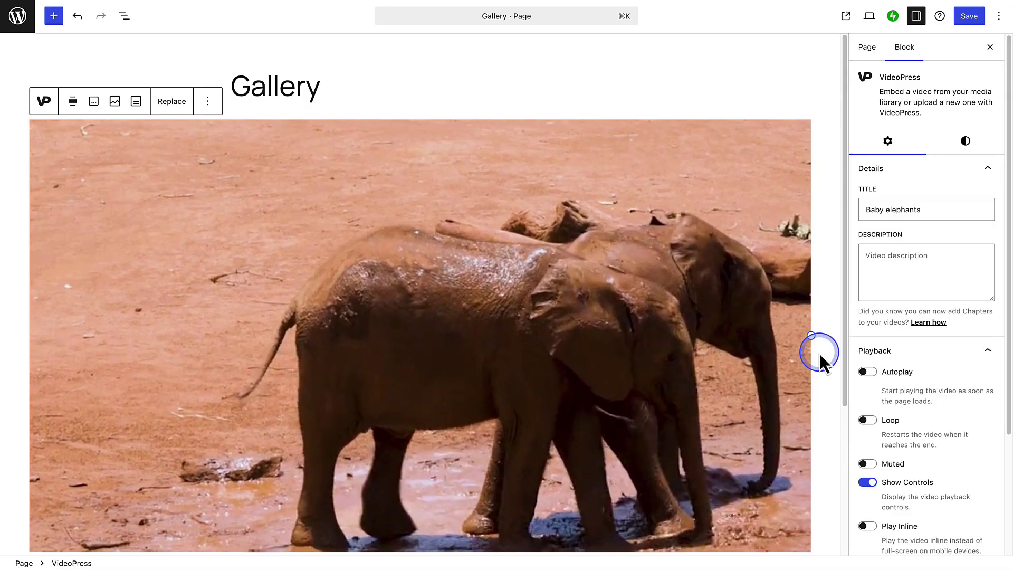
pyautogui.scroll(-2, 958, 381)
pyautogui.scroll(-3, 958, 381)
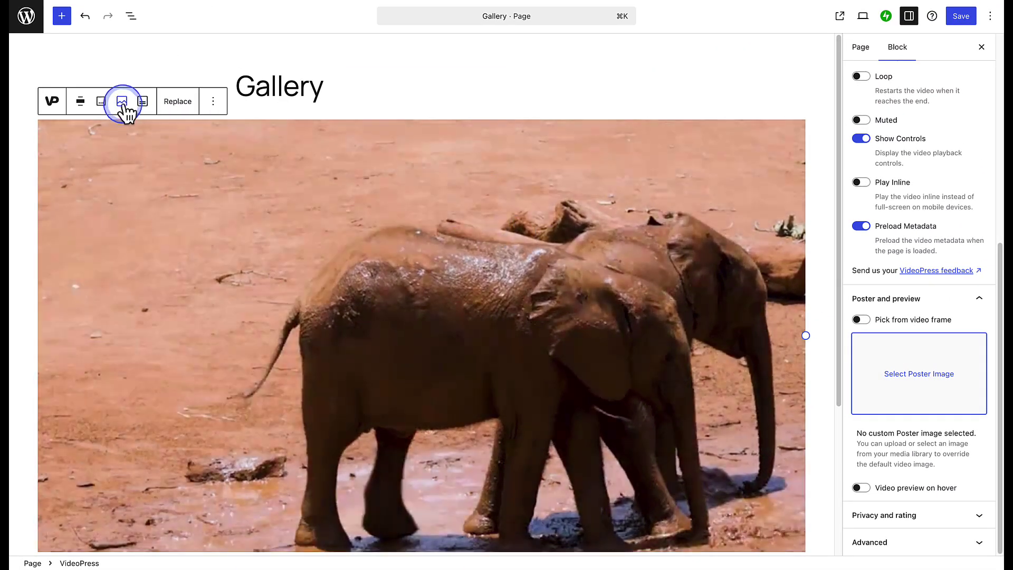
# Take the poster image from video frame 01 and save the Gallery page
pyautogui.click(121, 101)
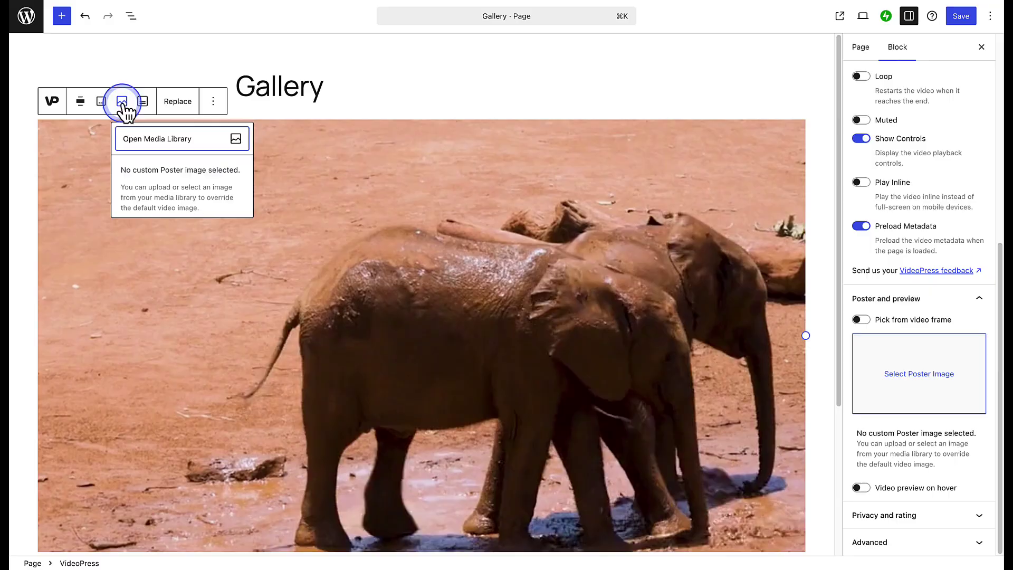
pyautogui.click(116, 103)
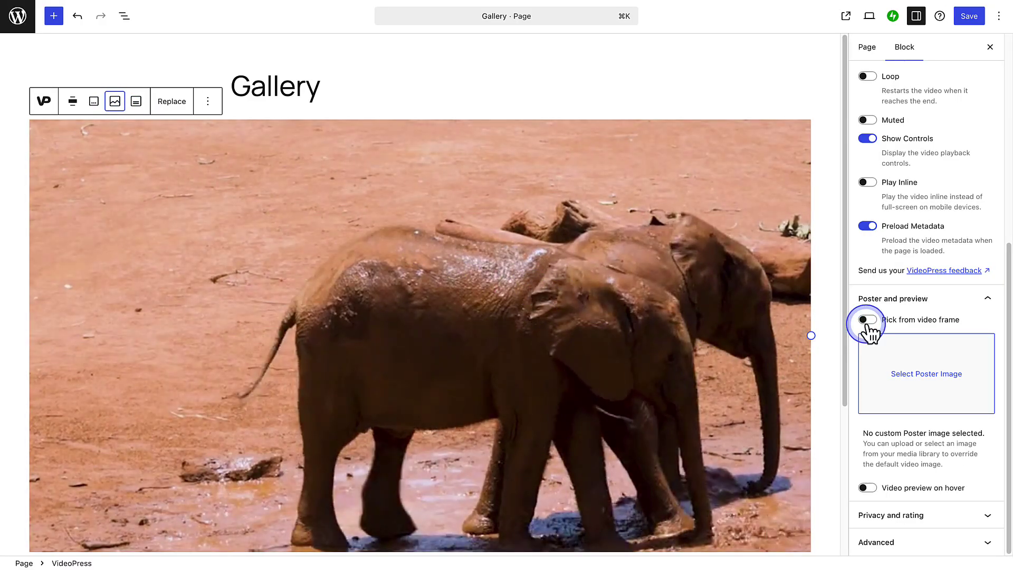
pyautogui.click(870, 320)
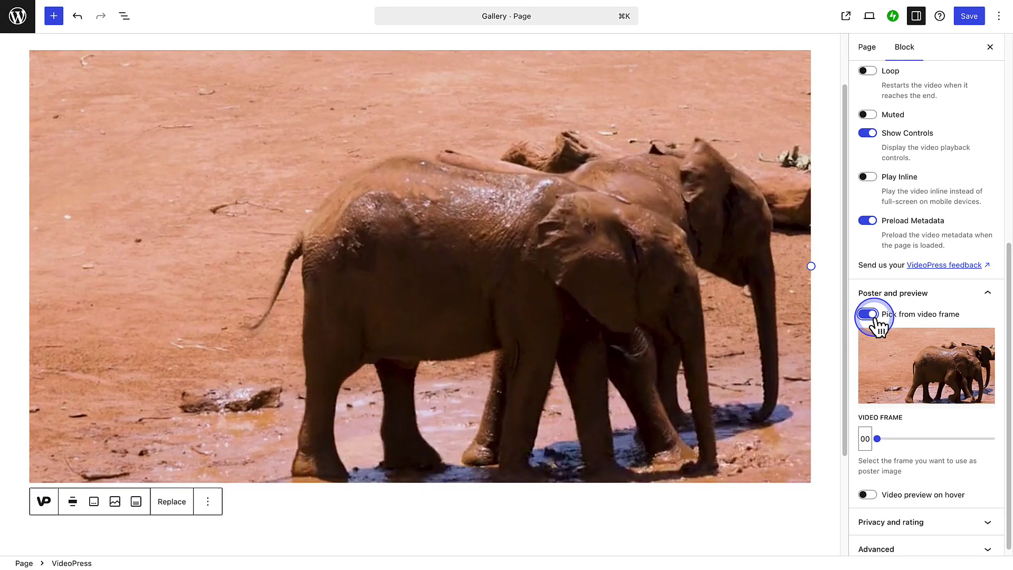
pyautogui.click(868, 439)
pyautogui.click(869, 439)
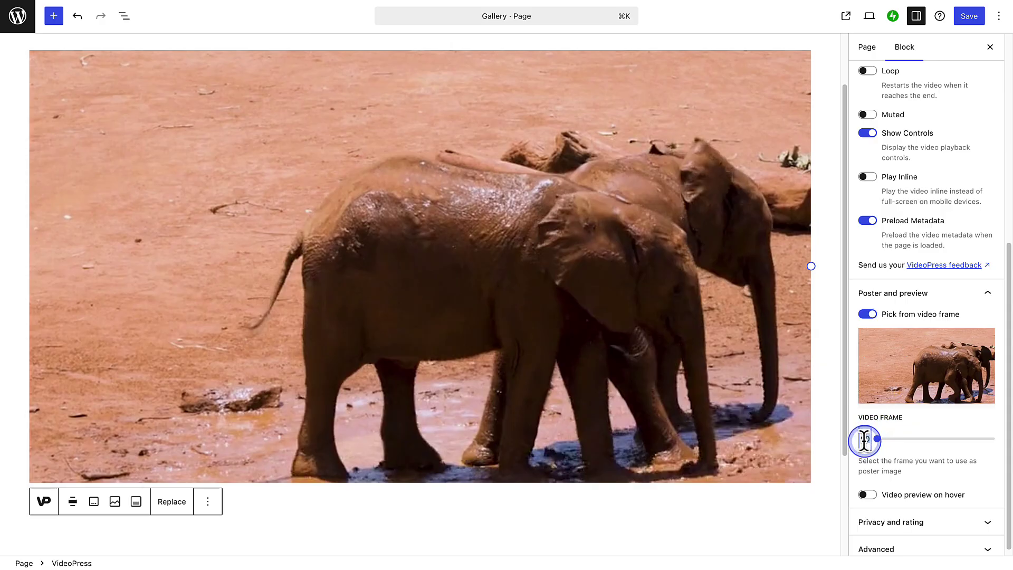
pyautogui.write('01')
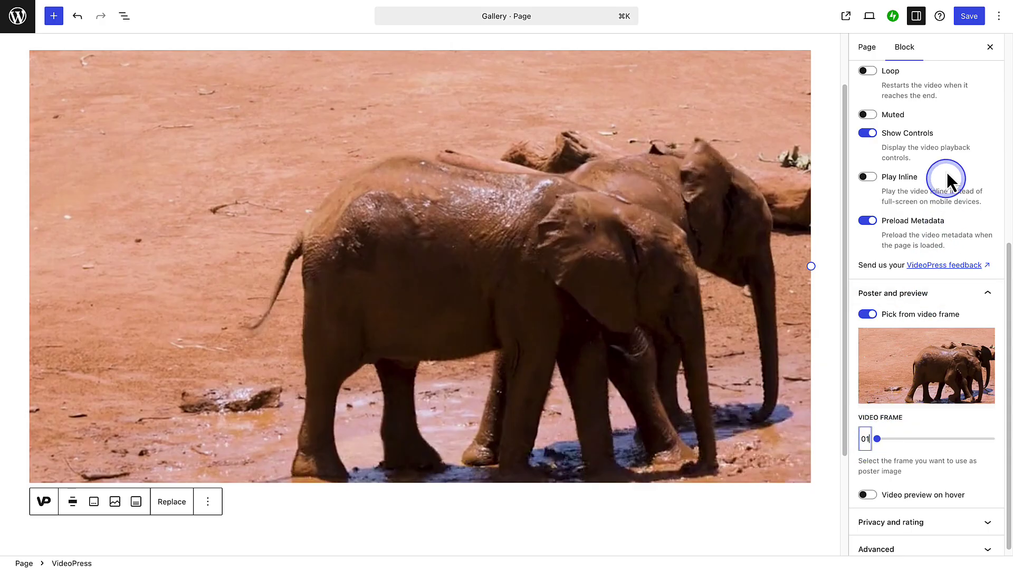
pyautogui.click(967, 18)
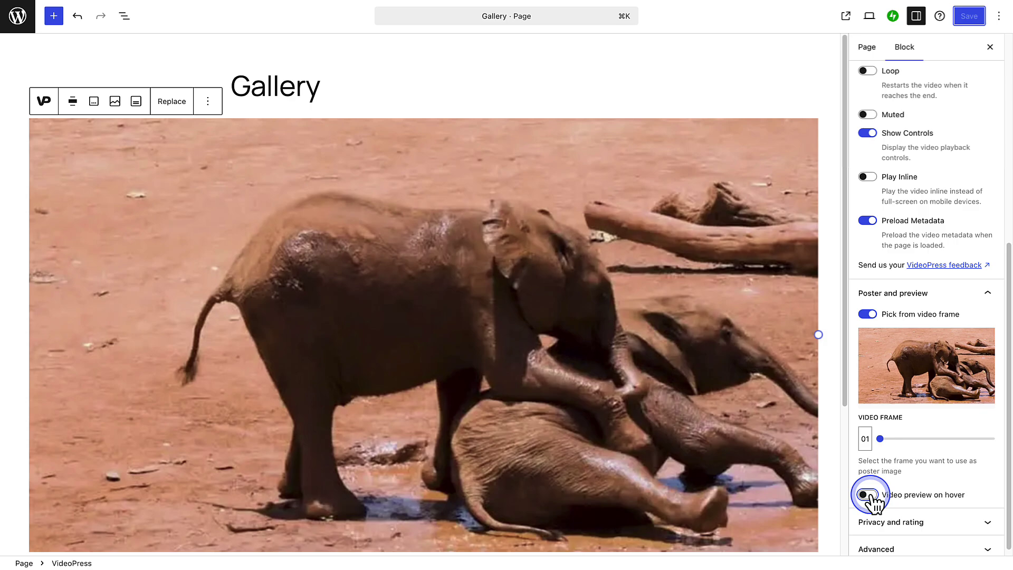
# Keep rating G and Site Default privacy, leaving Allow download off
pyautogui.click(884, 525)
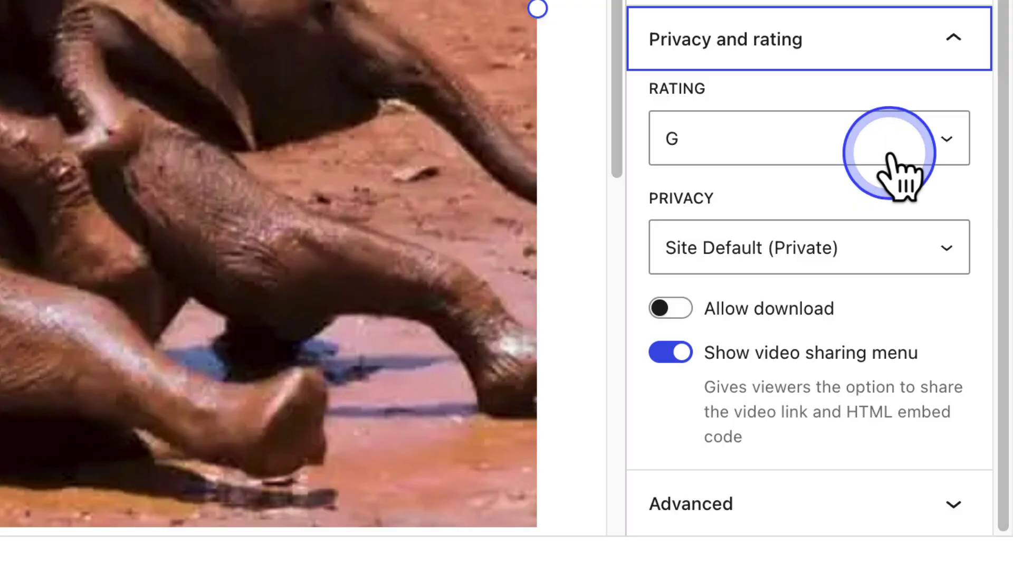
pyautogui.click(900, 176)
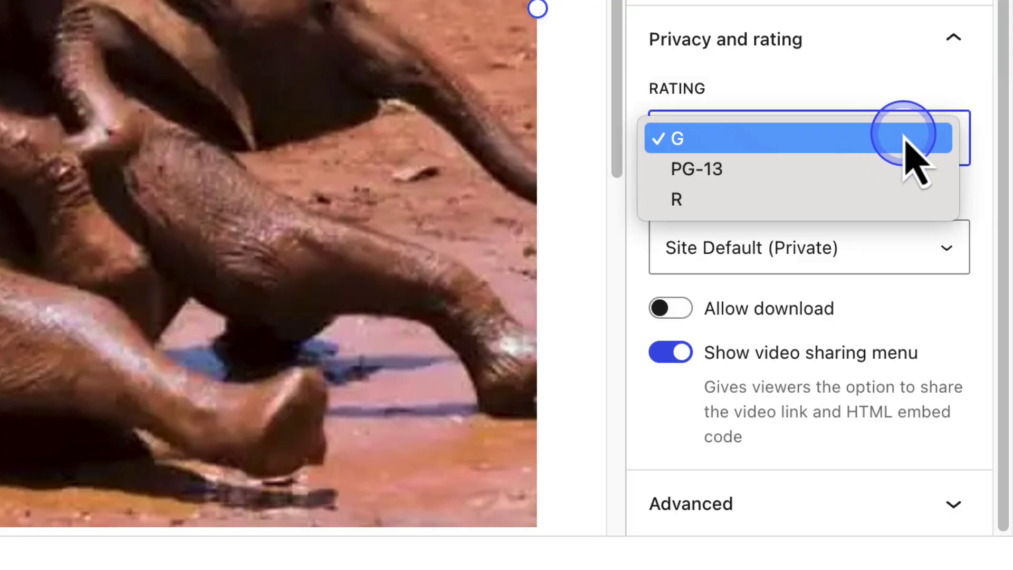
pyautogui.click(904, 140)
pyautogui.click(902, 228)
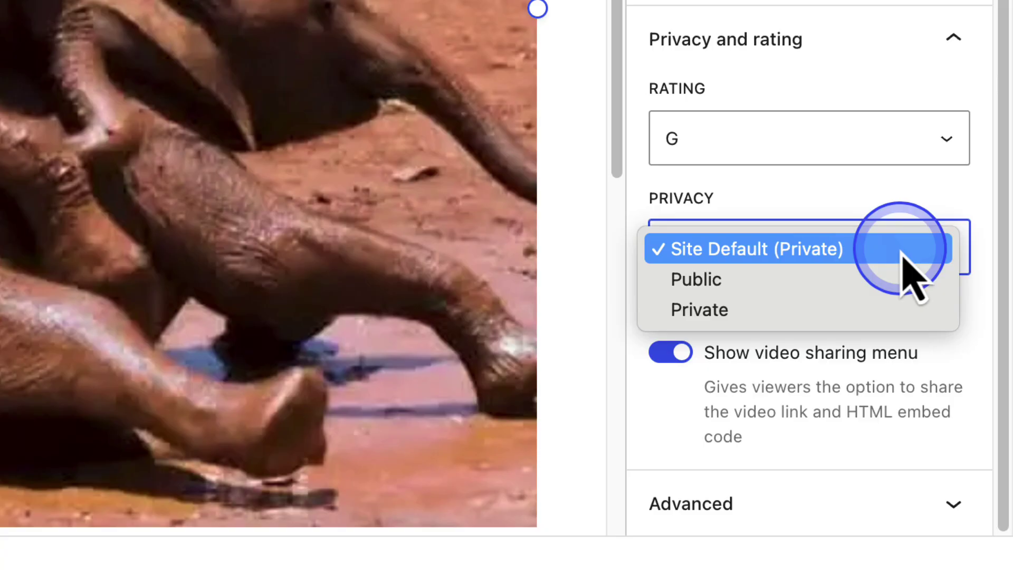
pyautogui.click(902, 252)
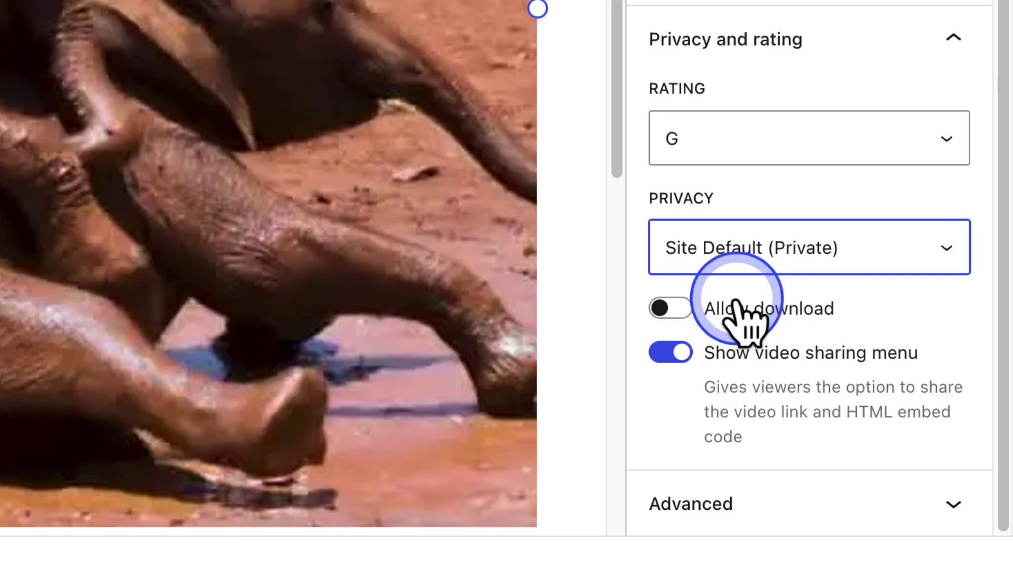
pyautogui.click(664, 310)
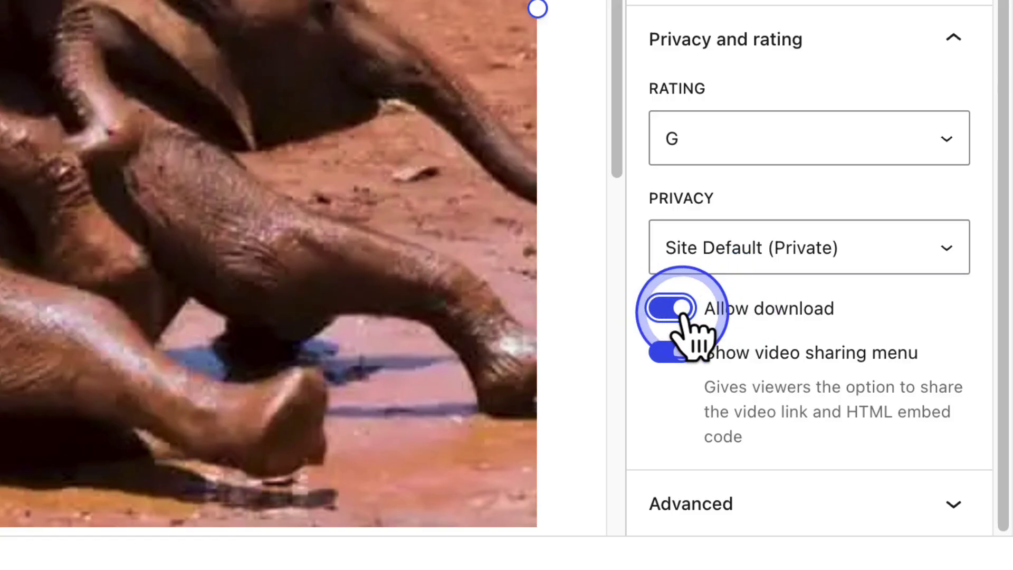
pyautogui.click(676, 315)
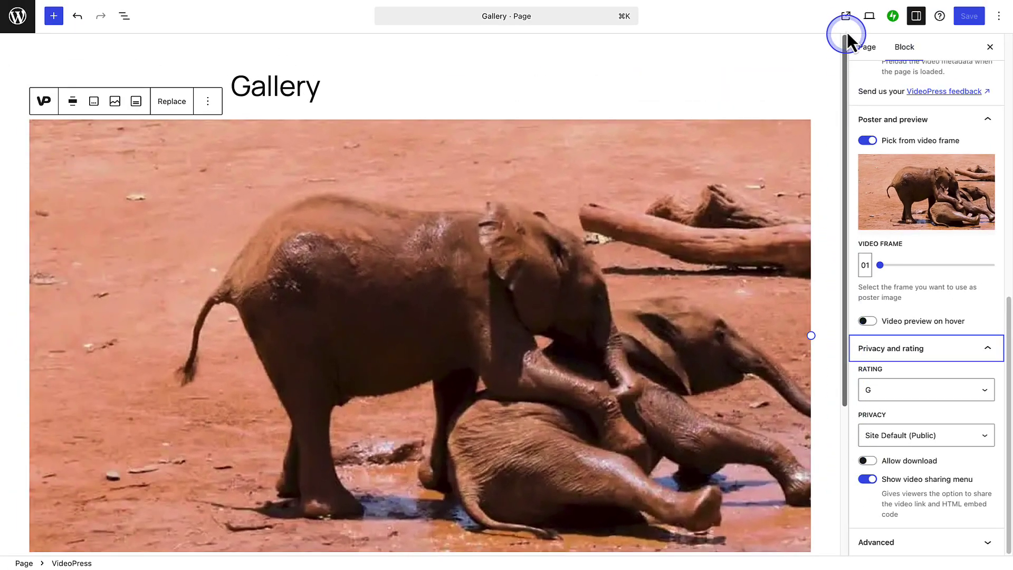
# On the live Gallery page, play the Baby elephants video, pause it at 0:01, and view sharing options
pyautogui.click(846, 17)
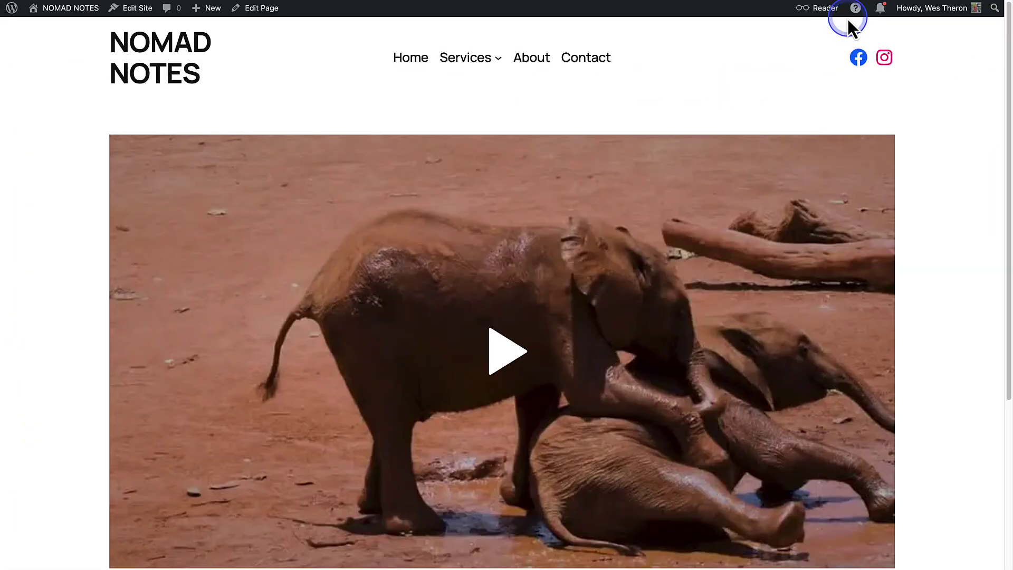
pyautogui.scroll(-1, 826, 52)
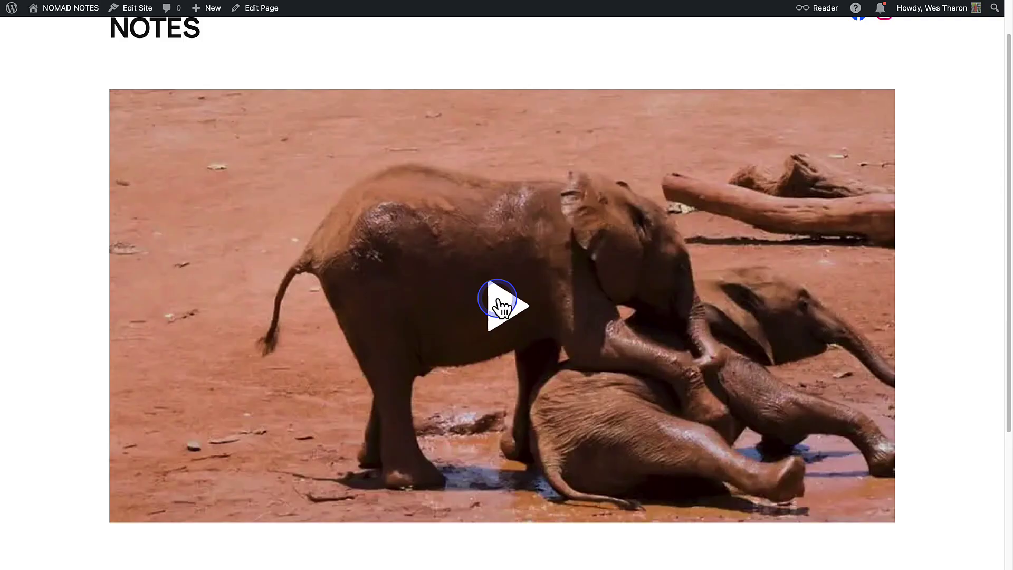
pyautogui.click(498, 300)
pyautogui.click(498, 299)
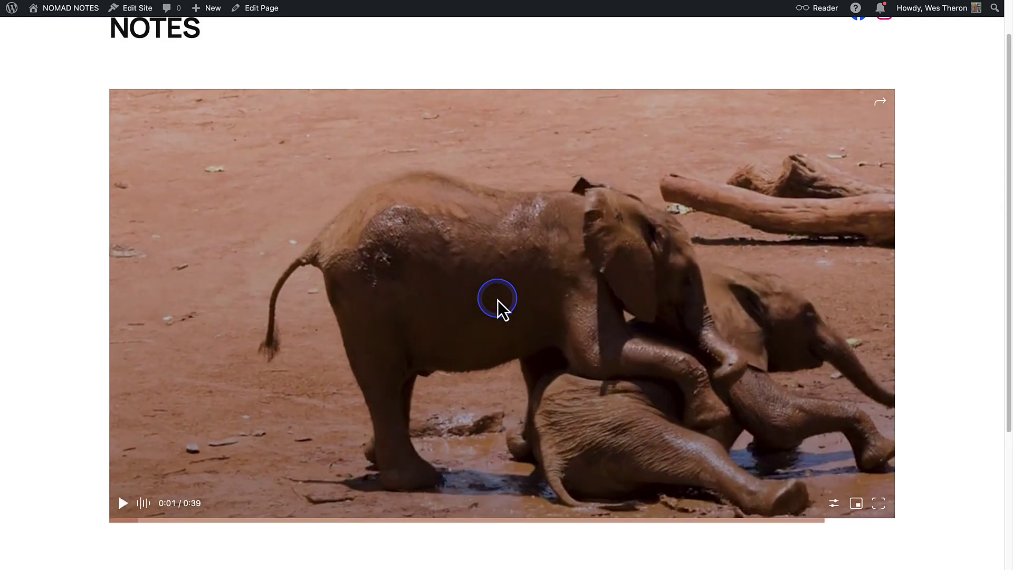
pyautogui.click(881, 106)
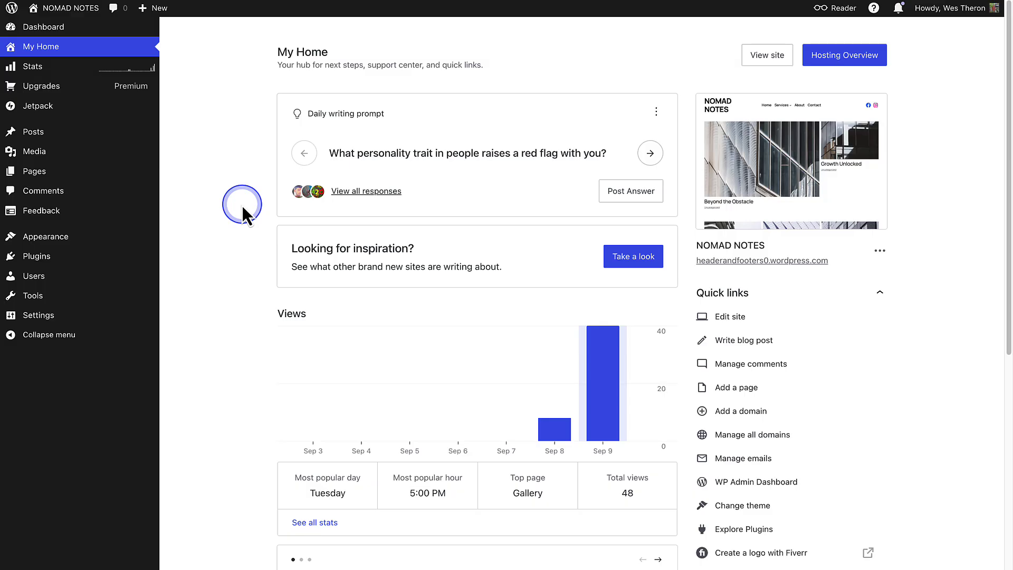
# Filter the Media Library to Video, inspect baby-elephants.mp4 details, and open its full editing page
pyautogui.click(53, 155)
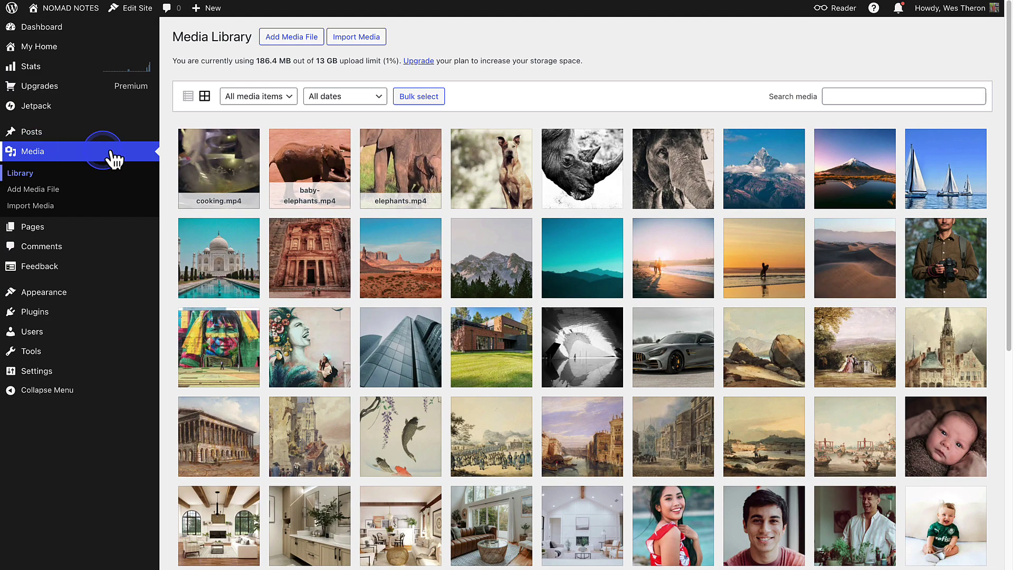
pyautogui.click(259, 100)
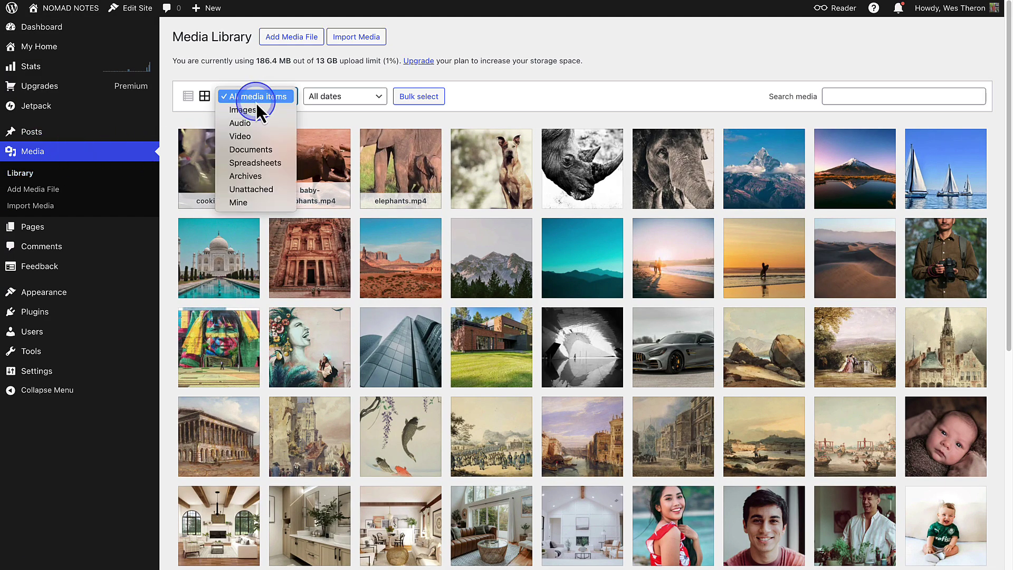
pyautogui.click(252, 138)
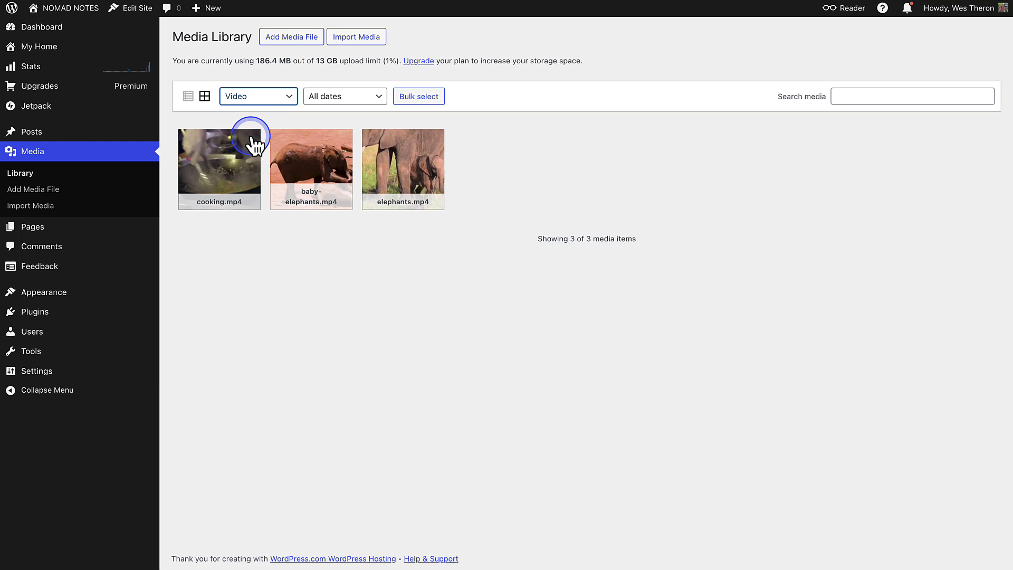
pyautogui.click(280, 153)
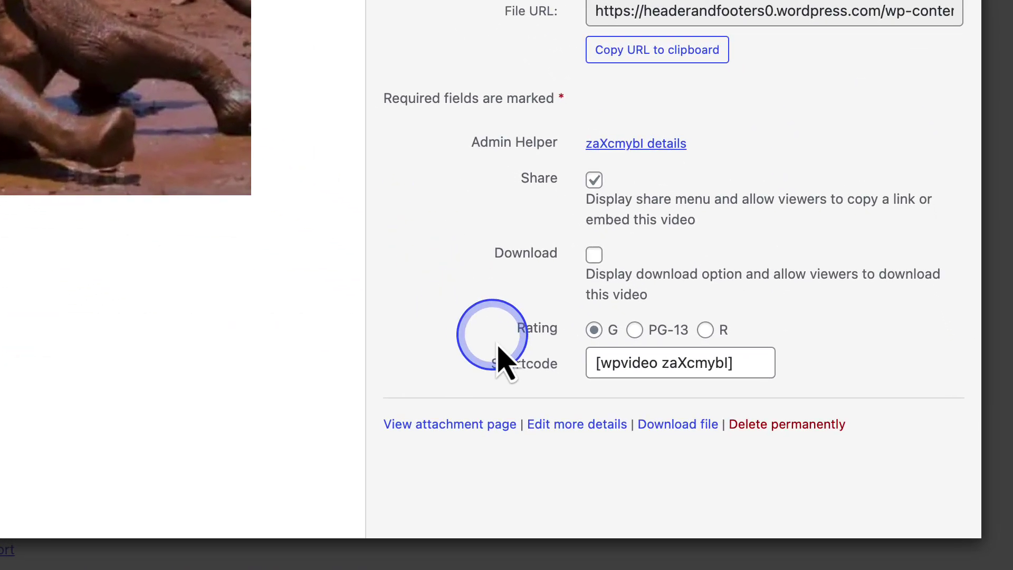
pyautogui.click(565, 425)
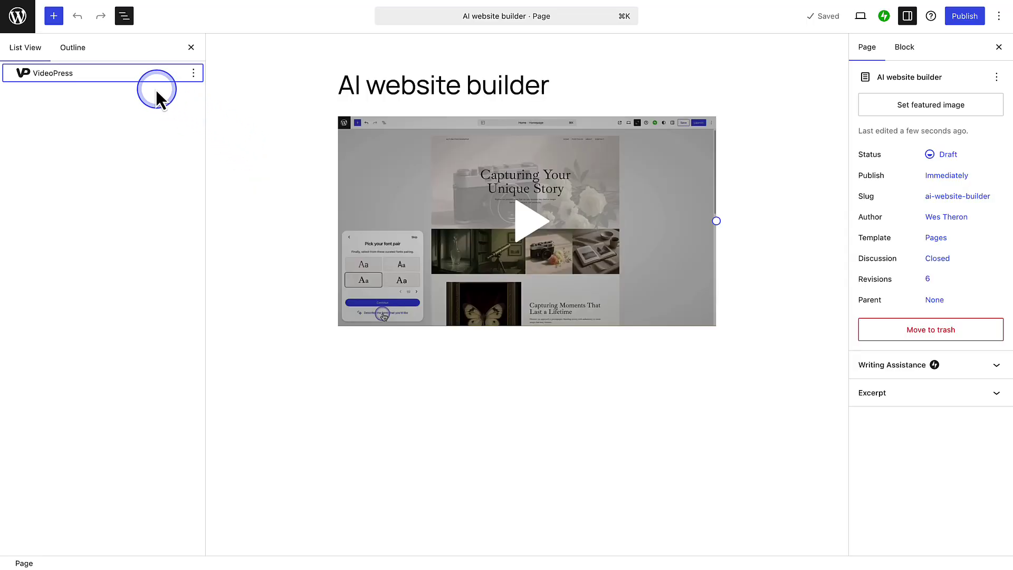
# Paste the chapter list (0:00 Intro to 11:11 Launching your site) into the video description and save the draft
pyautogui.click(143, 76)
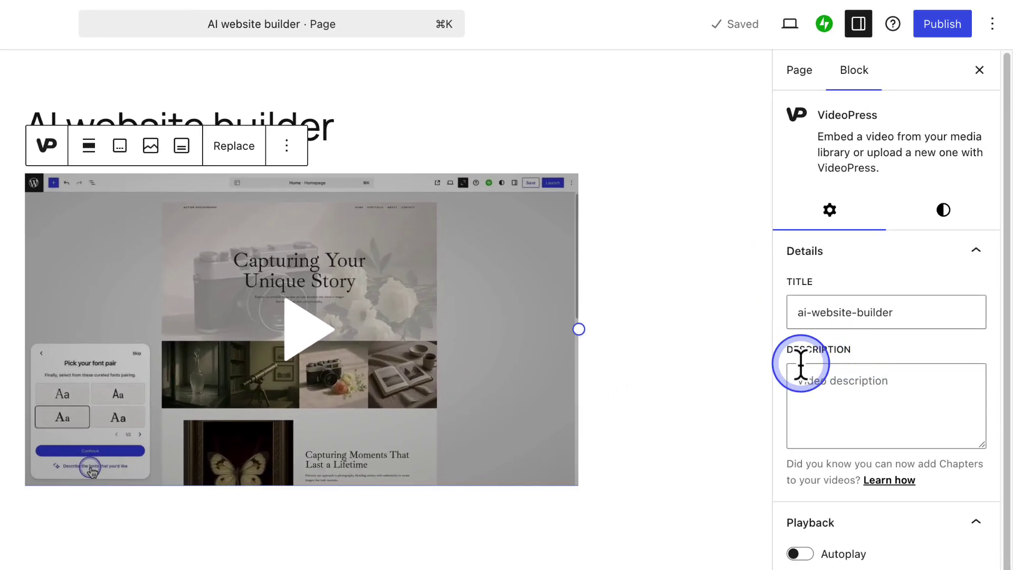
pyautogui.click(801, 379)
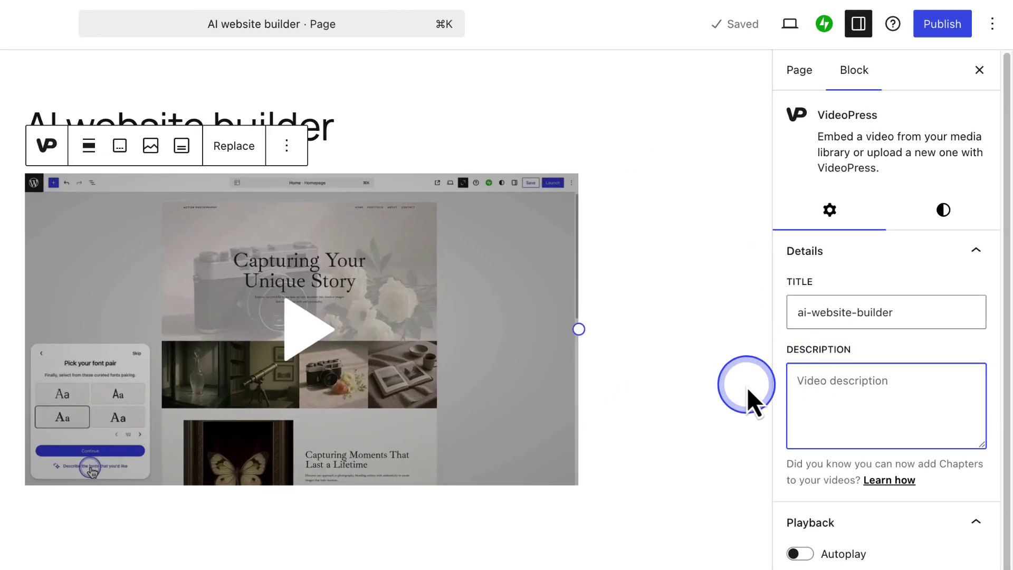
pyautogui.write('0:00 Intro 0:45 Starting your site with AI 3:44 Refining your site with AI and manual edits 8:27 Adding additional pages 10:20 Adding links to buttons 10:49 Updating the footer 11:11 Launching your site')
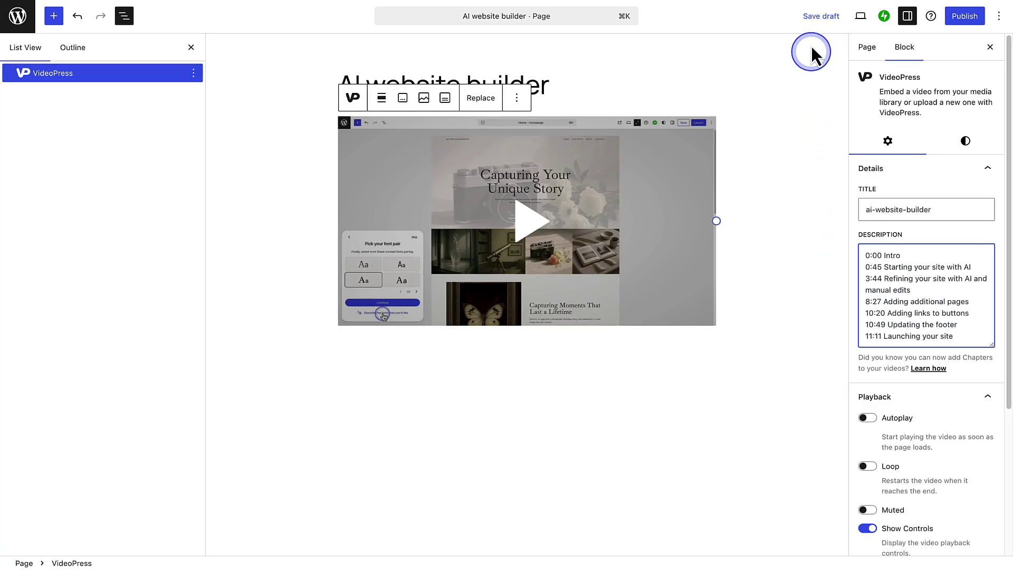
pyautogui.click(819, 16)
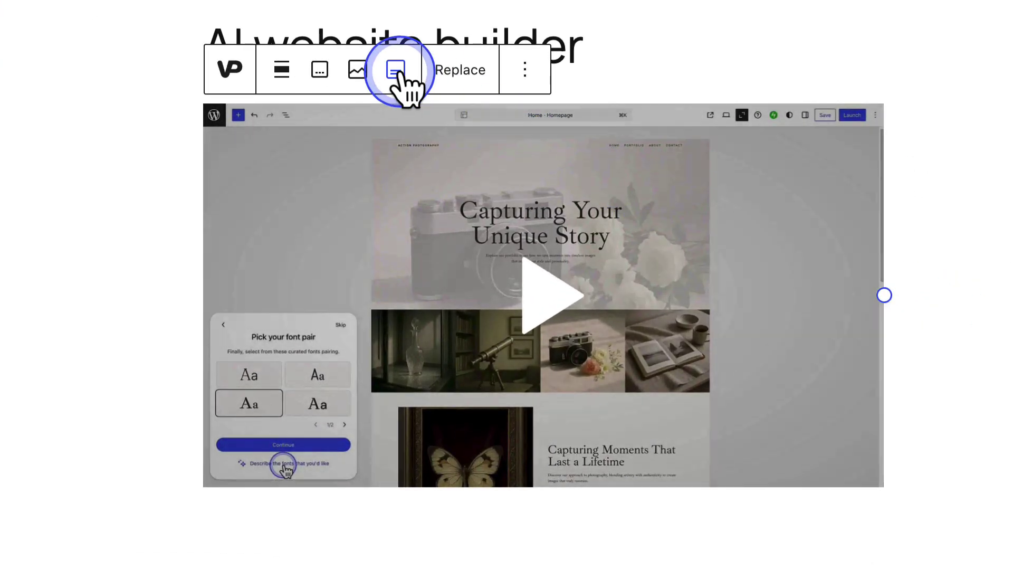
# Open the Text Tracks popover showing the auto-generated English chapters track
pyautogui.click(396, 70)
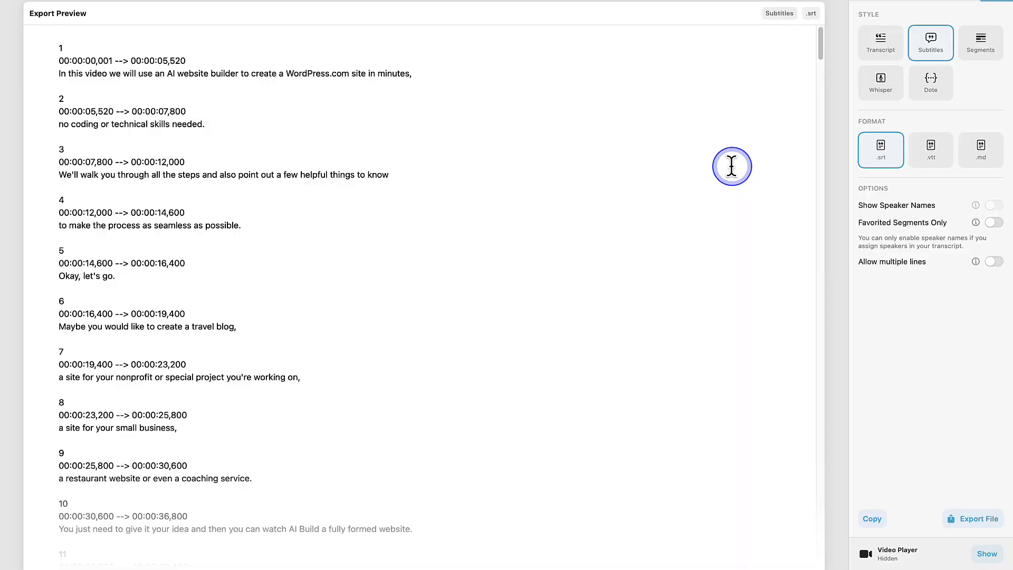
# Export the MacWhisper subtitles in .vtt format and save them as AI Website Builder.vtt
pyautogui.click(925, 152)
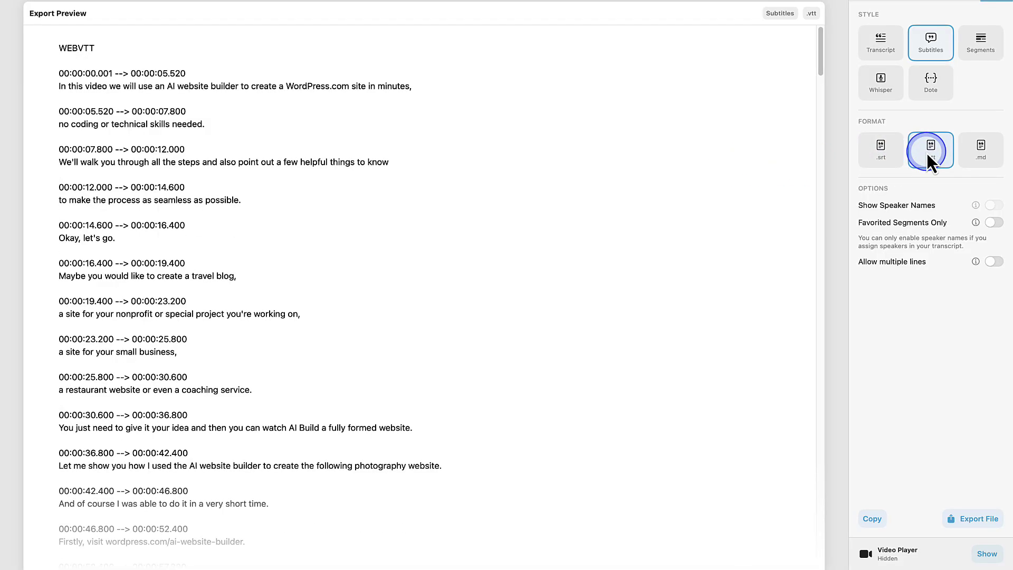
pyautogui.click(979, 519)
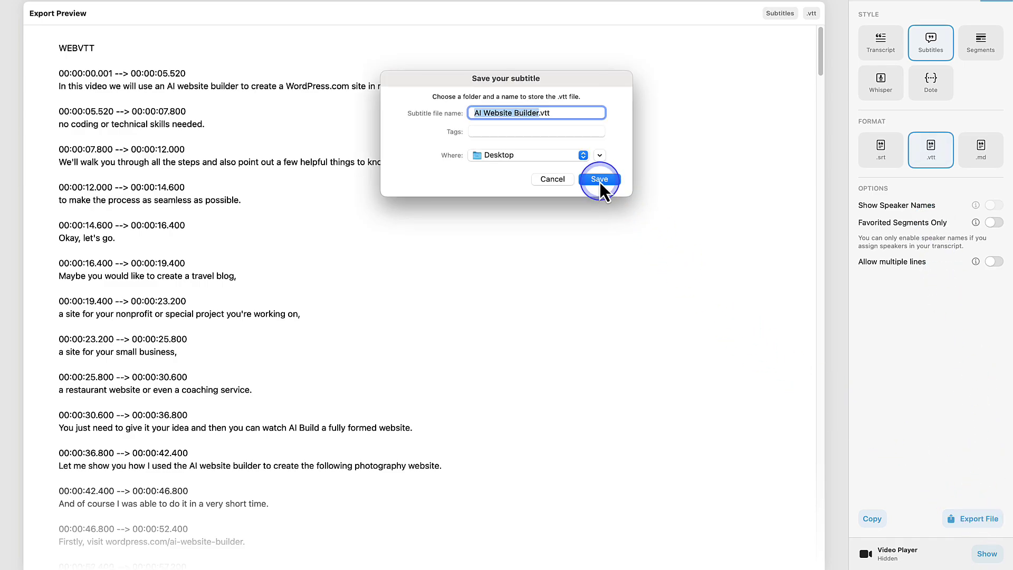
pyautogui.click(600, 179)
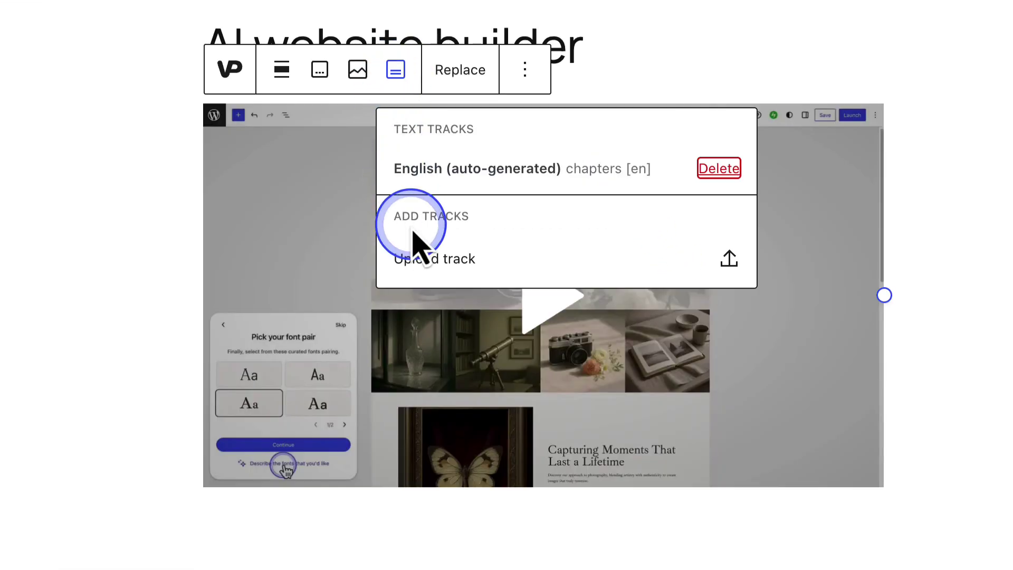
# Upload AI Website Builder.vtt as a Captions track labelled 'AI website builder' with language en
pyautogui.click(429, 262)
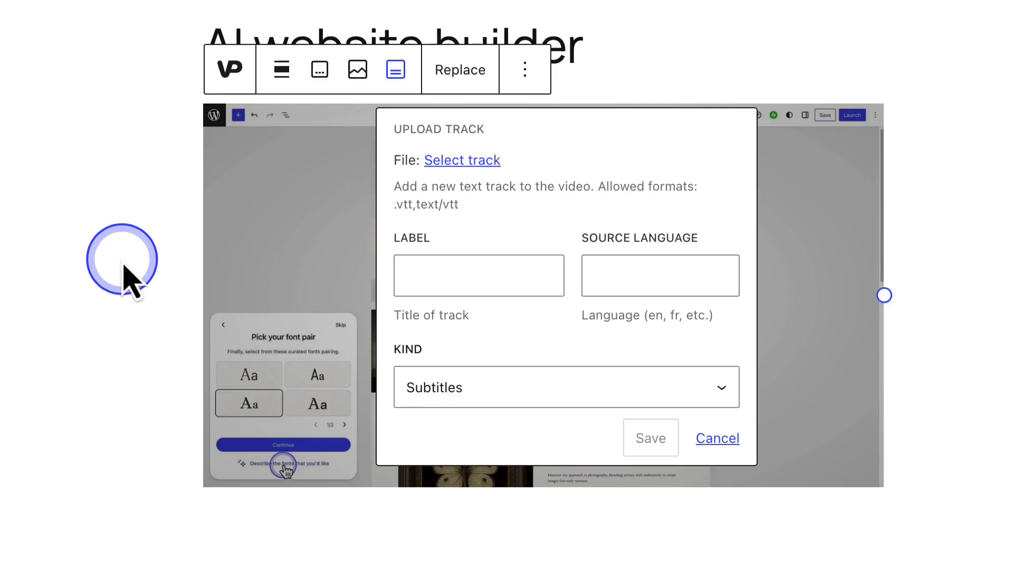
pyautogui.click(448, 161)
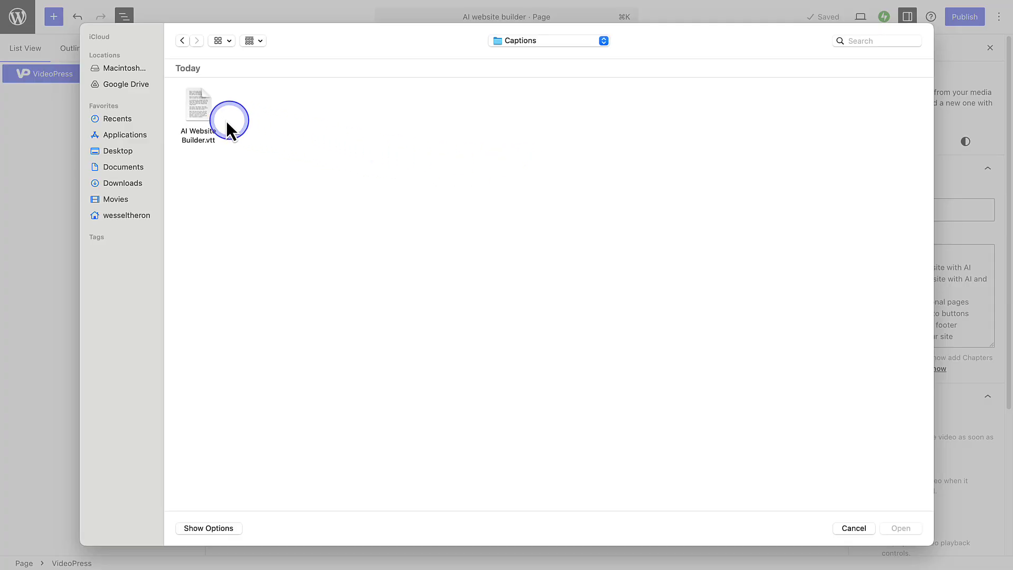
pyautogui.click(201, 109)
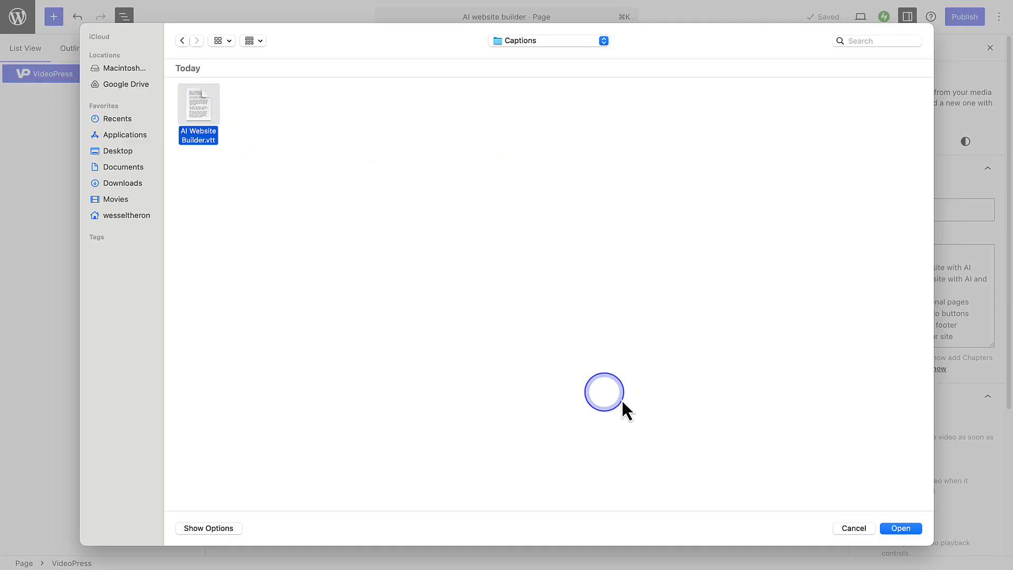
pyautogui.click(900, 527)
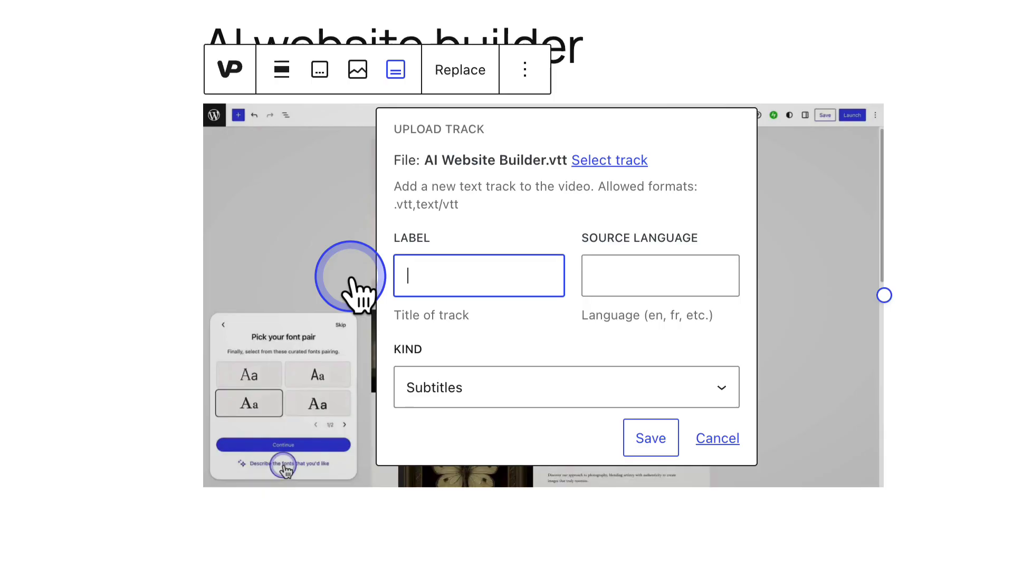
pyautogui.write('AI website builder')
pyautogui.click(590, 275)
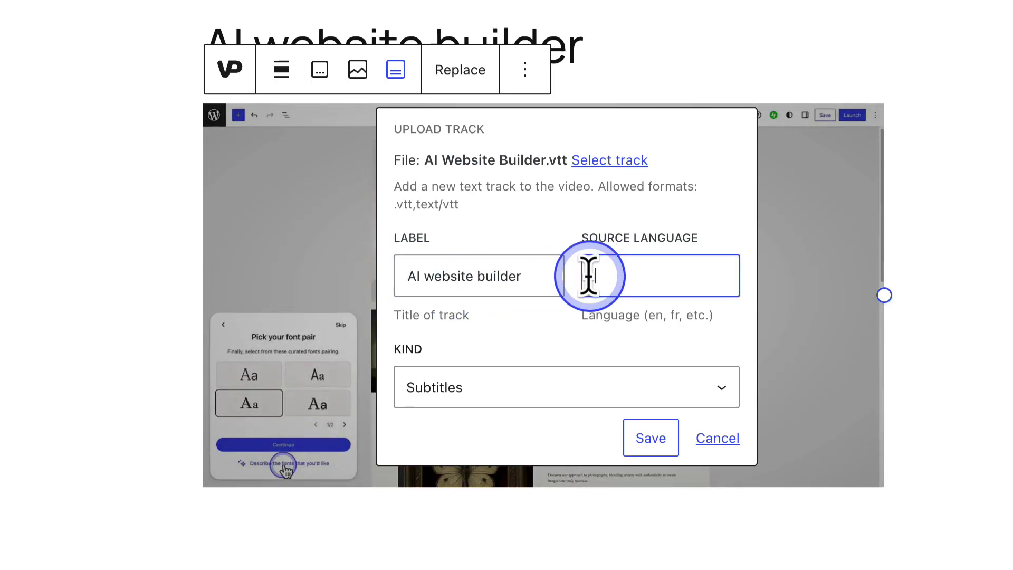
pyautogui.write('en')
pyautogui.click(538, 388)
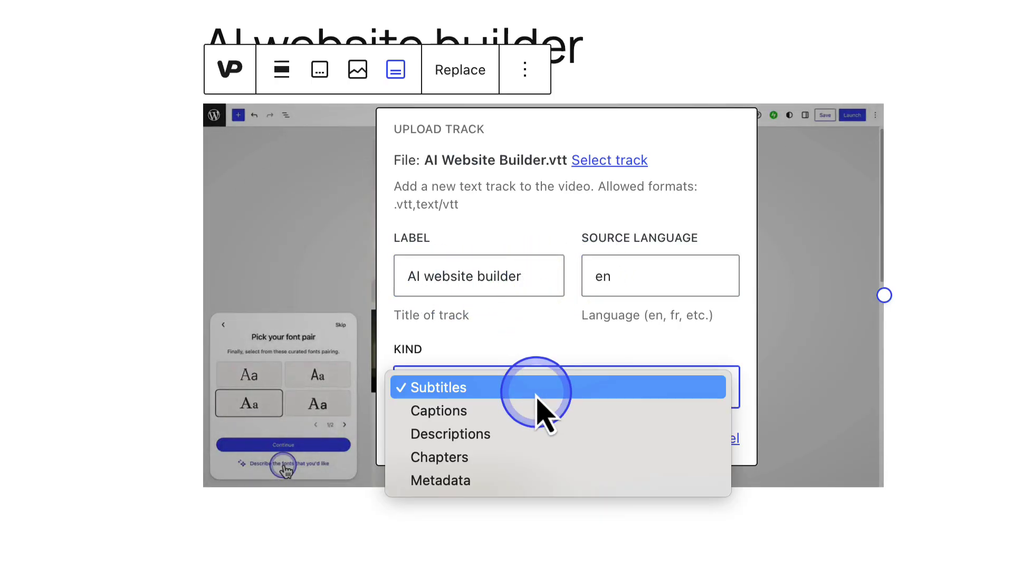
pyautogui.click(535, 416)
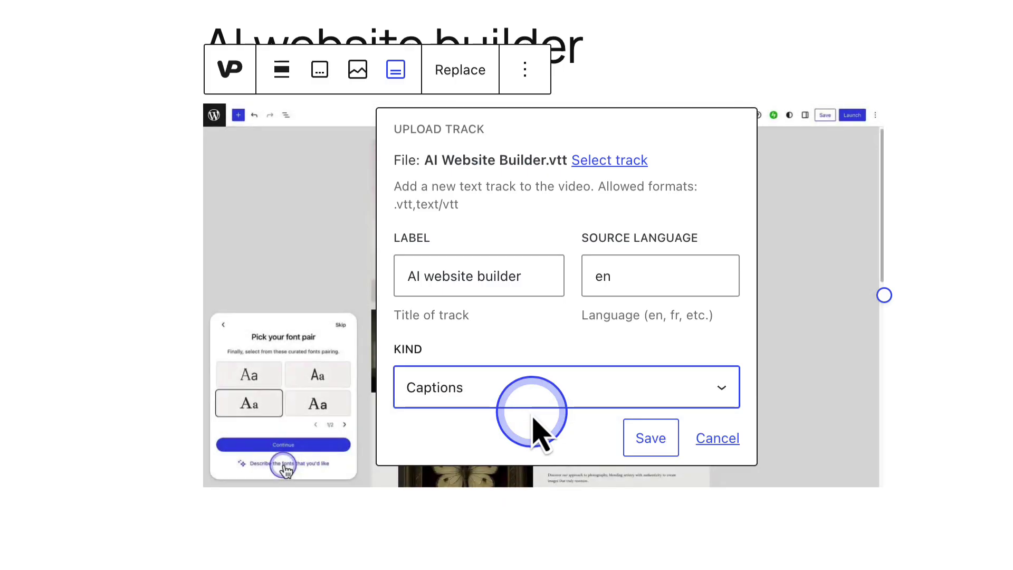
pyautogui.click(651, 438)
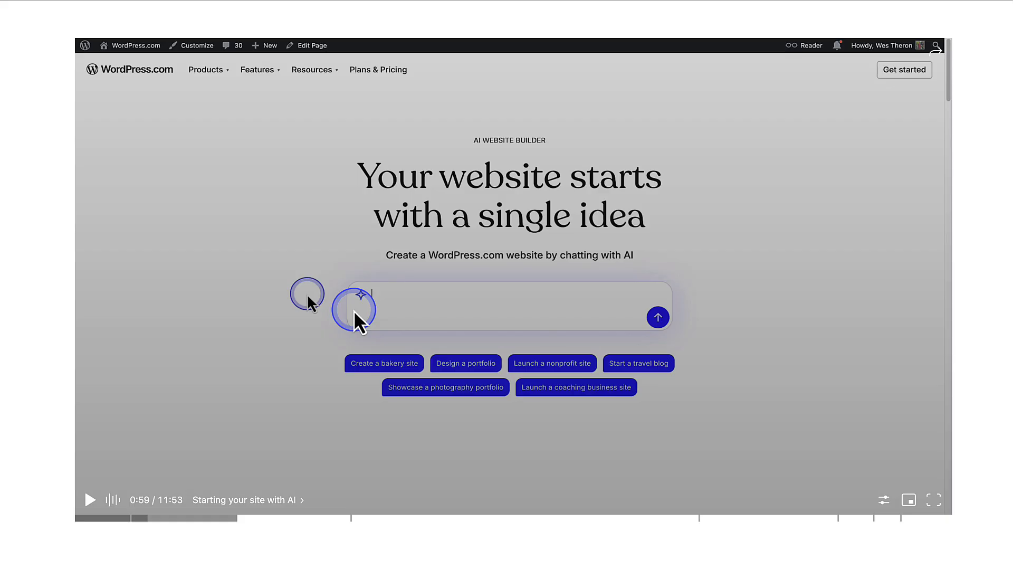
# Play the embedded video and switch on the 'AI website builder' captions in the player settings
pyautogui.click(355, 313)
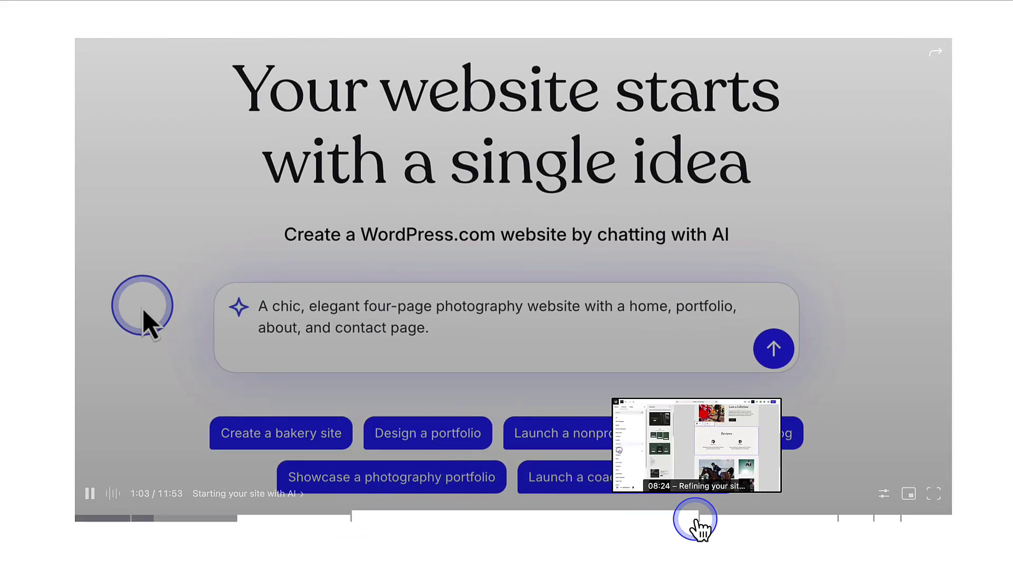
pyautogui.click(881, 500)
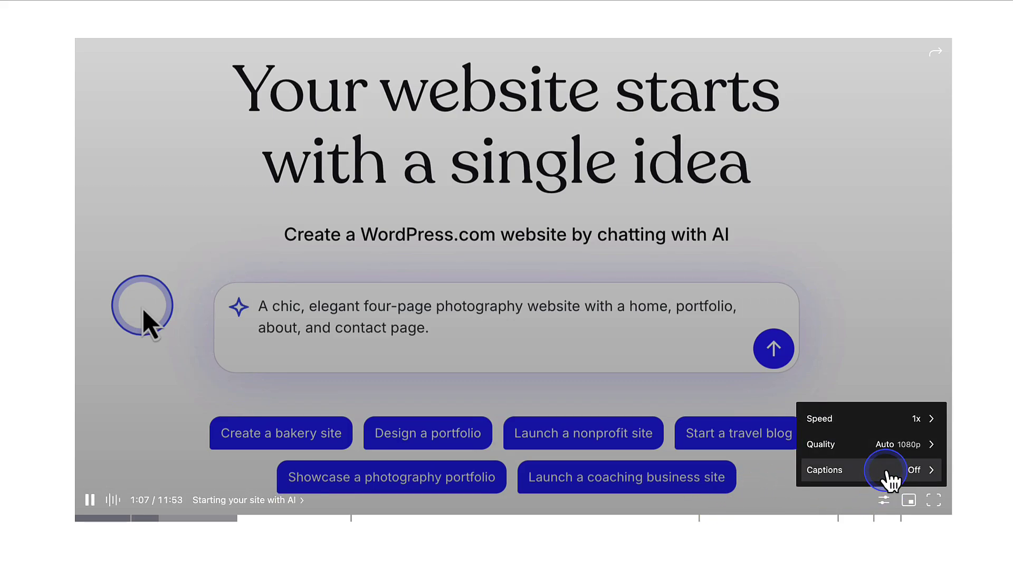
pyautogui.click(889, 477)
pyautogui.click(889, 471)
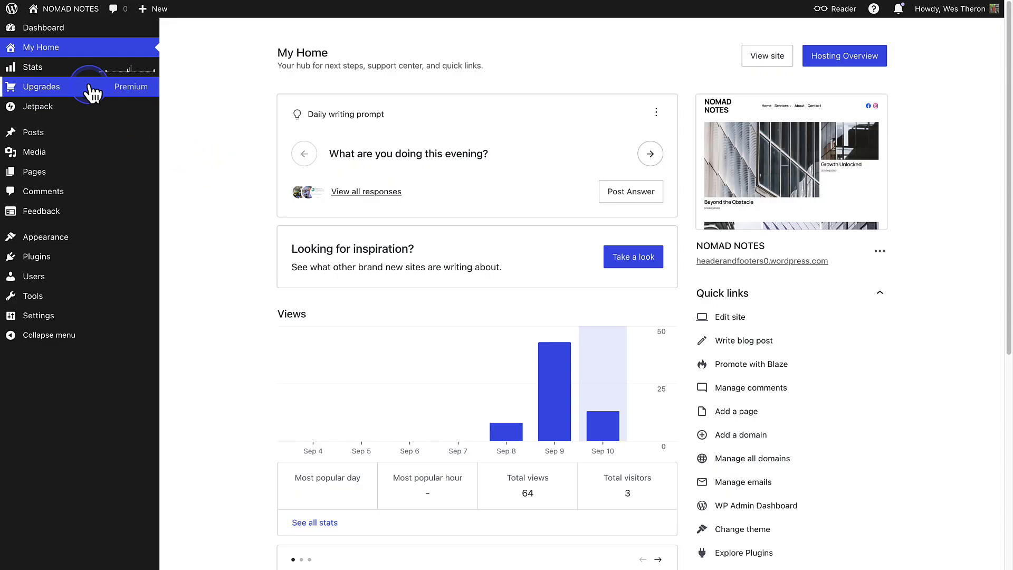
# Open the Videos card details in Stats and download the per-video stats as CSV
pyautogui.click(66, 75)
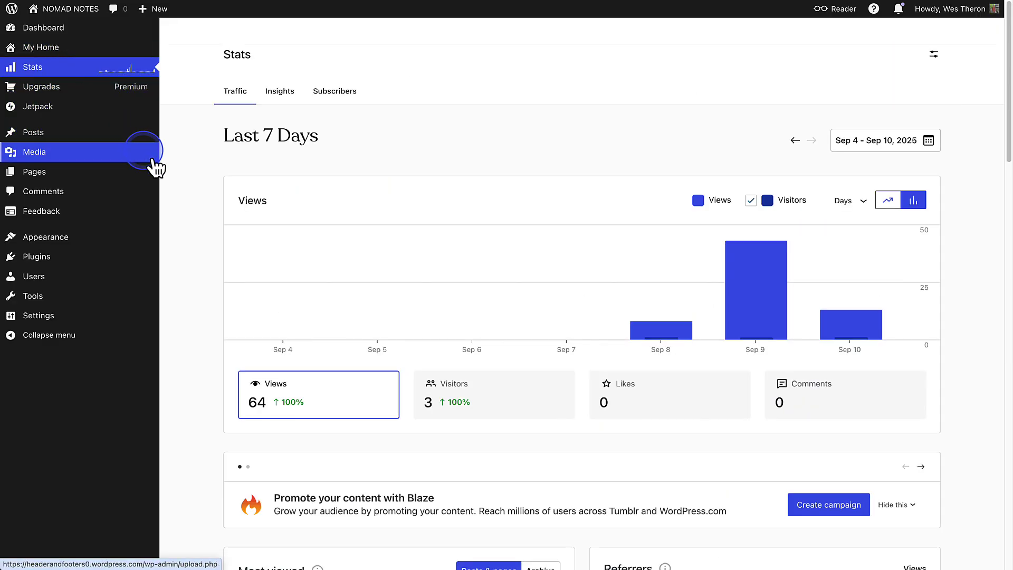
pyautogui.click(191, 196)
pyautogui.scroll(-20, 191, 196)
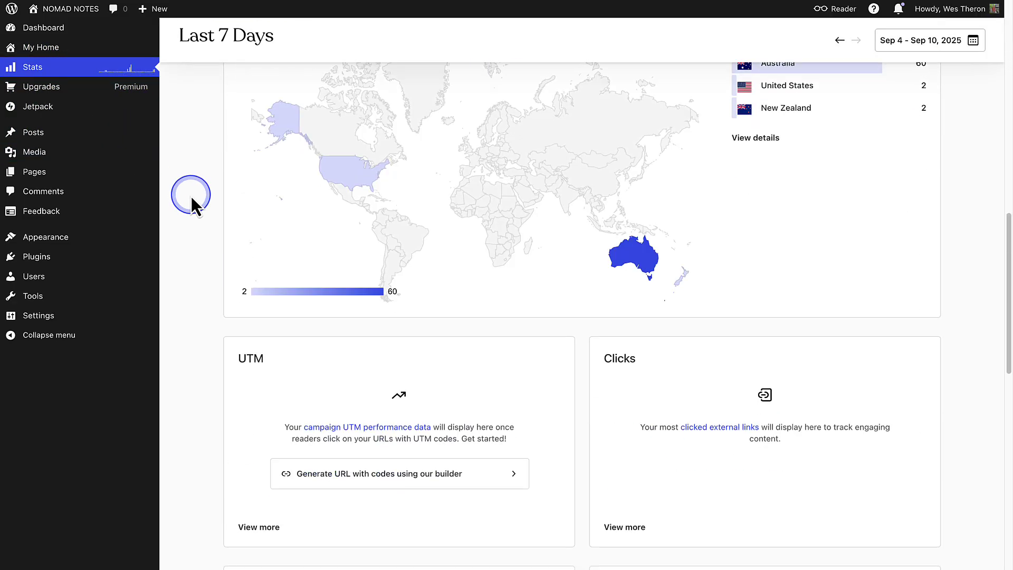
pyautogui.scroll(-4, 190, 196)
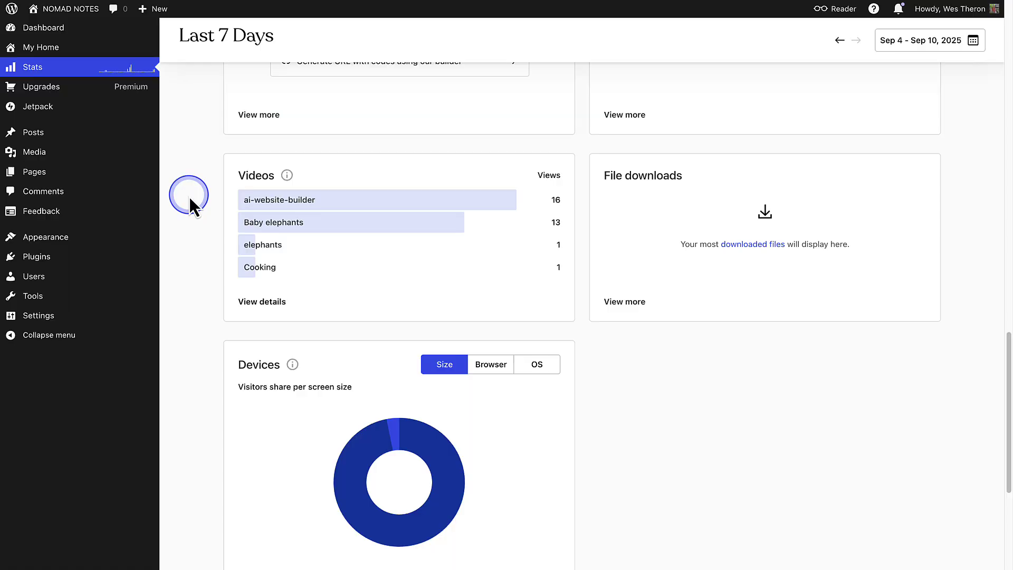
pyautogui.click(257, 304)
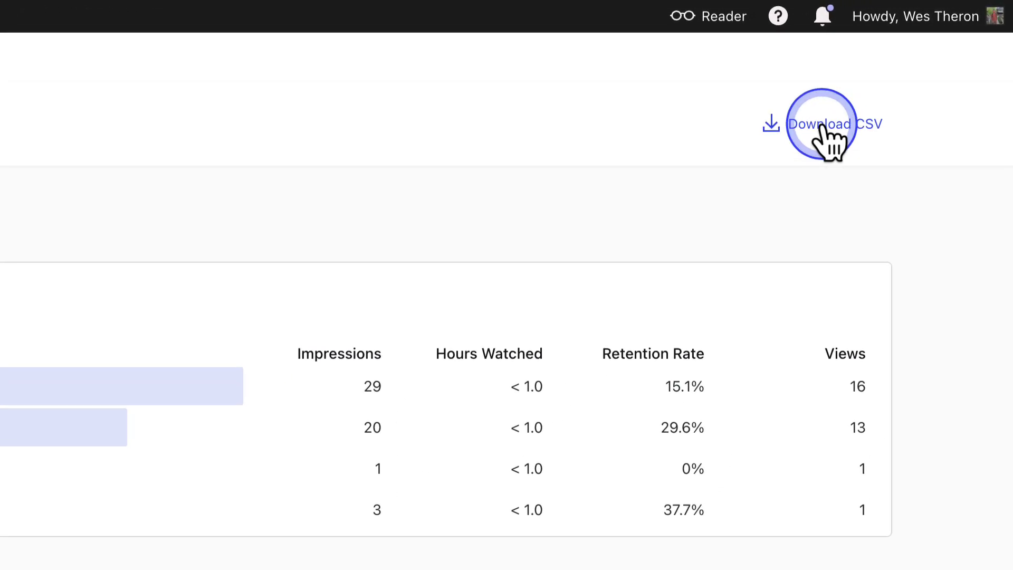
pyautogui.click(821, 127)
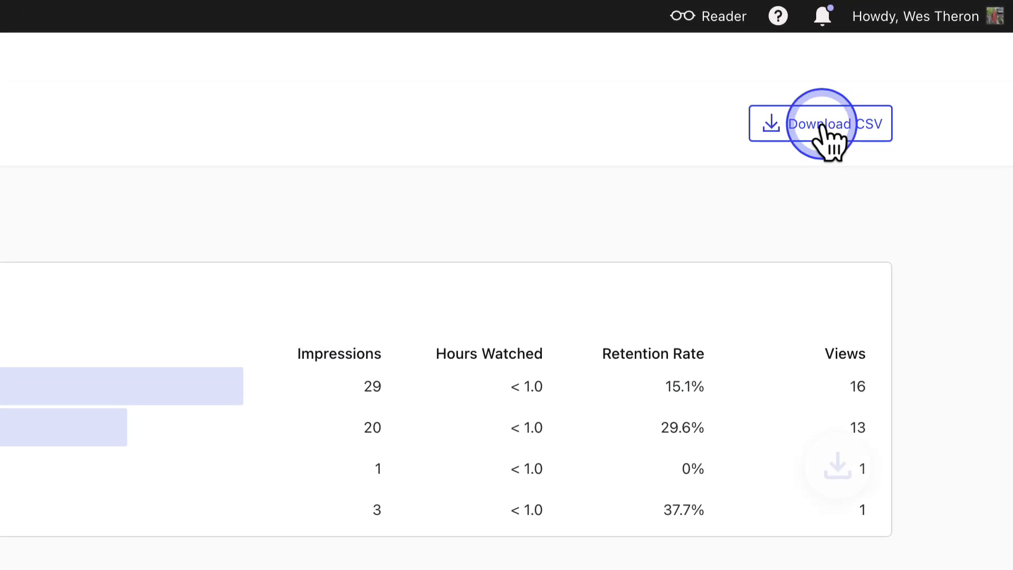